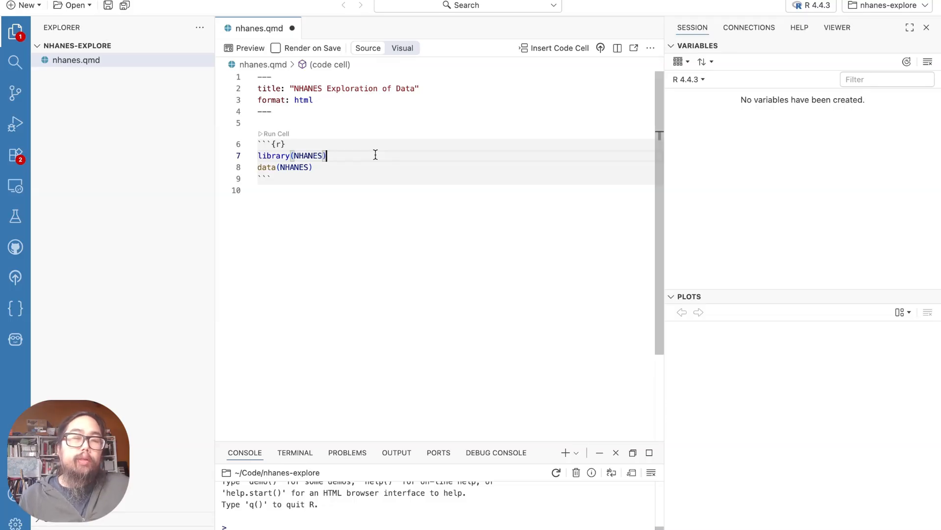
# Run the R code cell that loads the NHANES library and dataset in nhanes.qmd
pyautogui.click(348, 183)
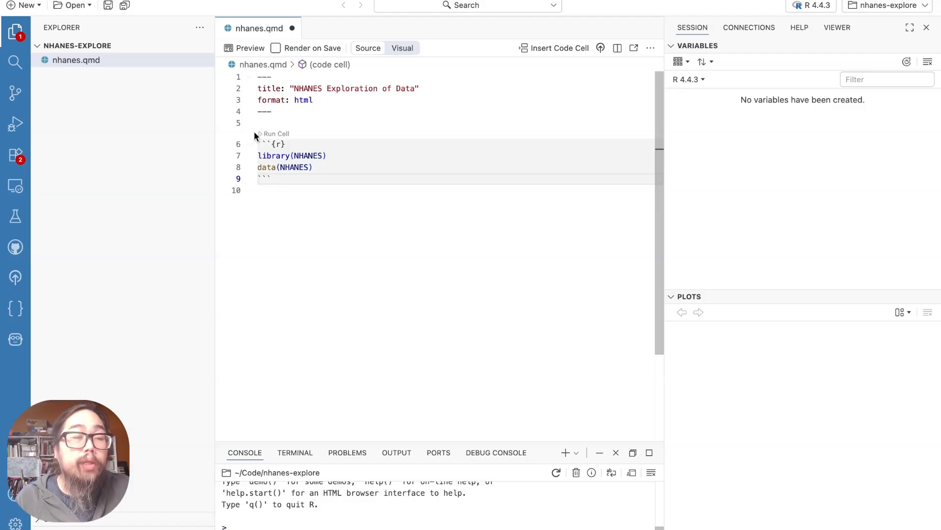
pyautogui.click(283, 133)
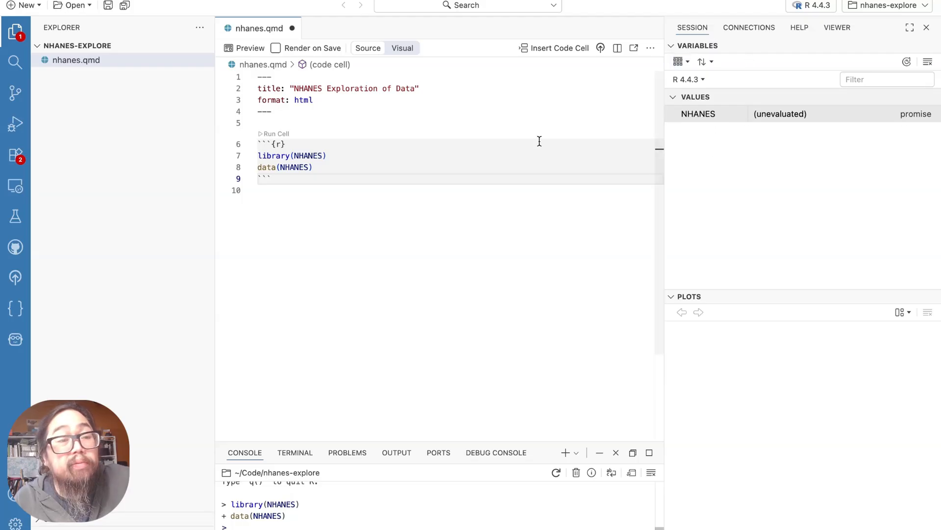
pyautogui.click(443, 244)
# Open the NHANES dataset in the data viewer by running View(NHANES) in the R console
pyautogui.click(386, 505)
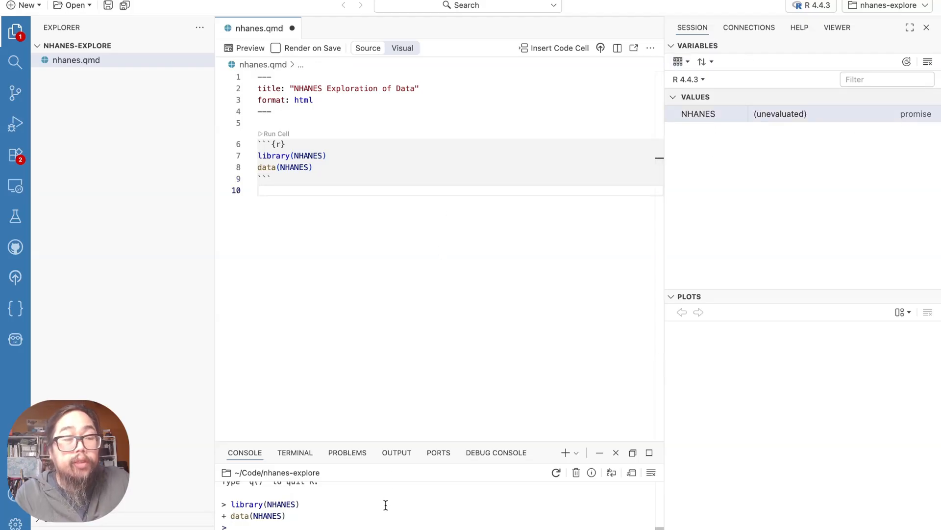
pyautogui.write('View(')
pyautogui.write('NHANES')
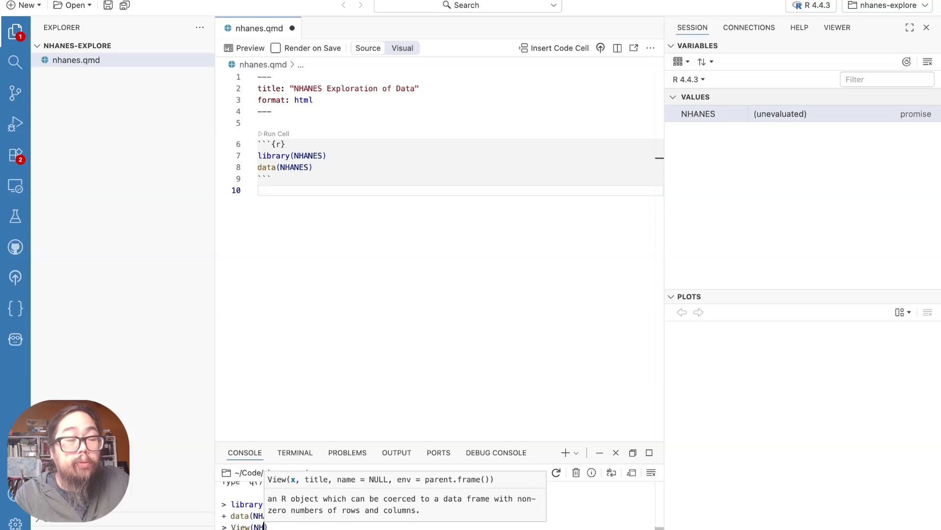
pyautogui.press('Return')
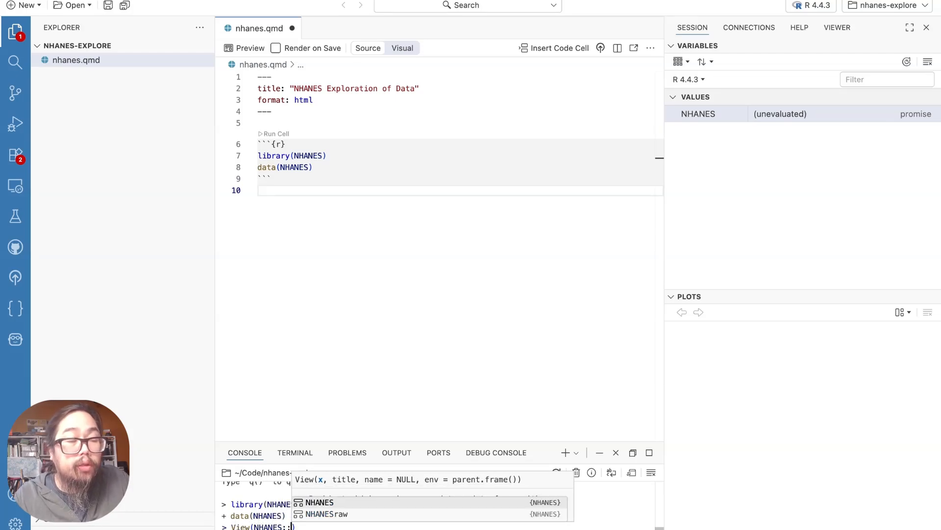
pyautogui.press('BackSpace')
pyautogui.press('BackSpace')
pyautogui.press('Return')
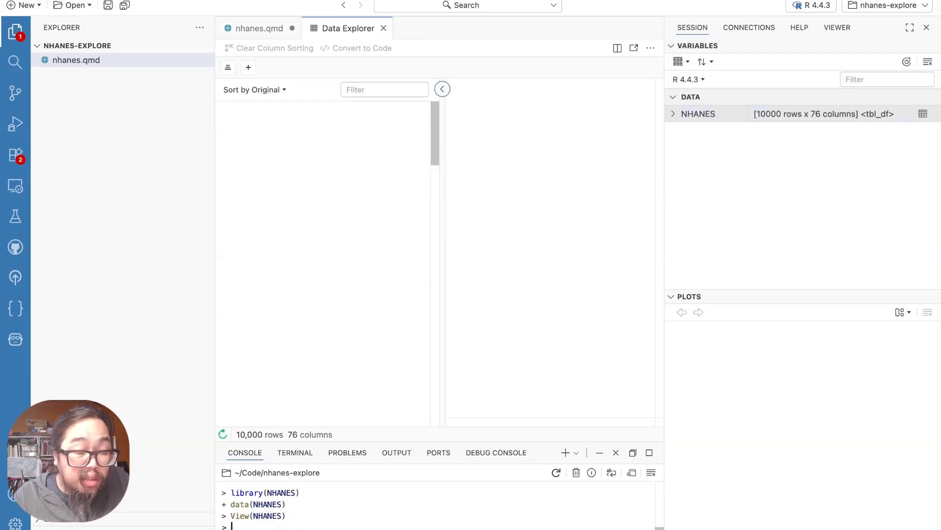
# Examine the distributions and missing-value percentages of the first NHANES columns, including SurveyYr and Race1
pyautogui.moveTo(398, 332)
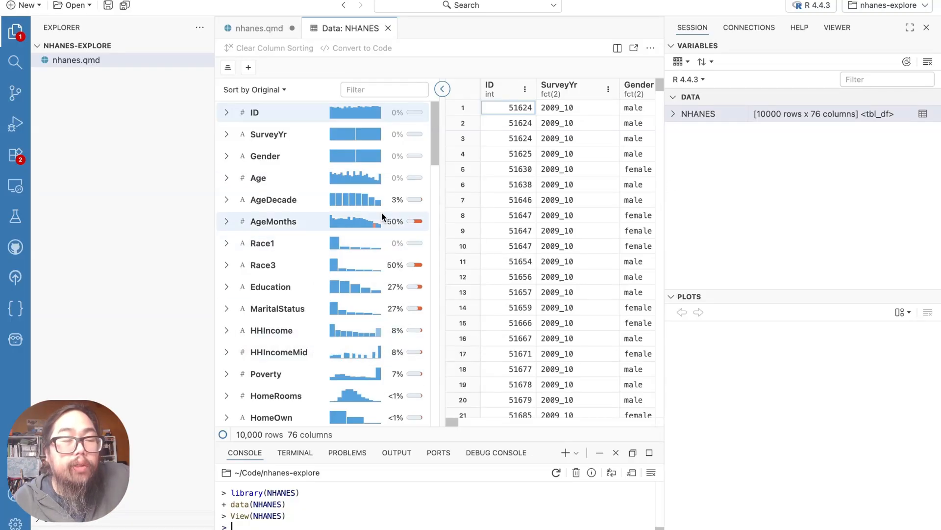
pyautogui.moveTo(405, 155)
pyautogui.moveTo(386, 310)
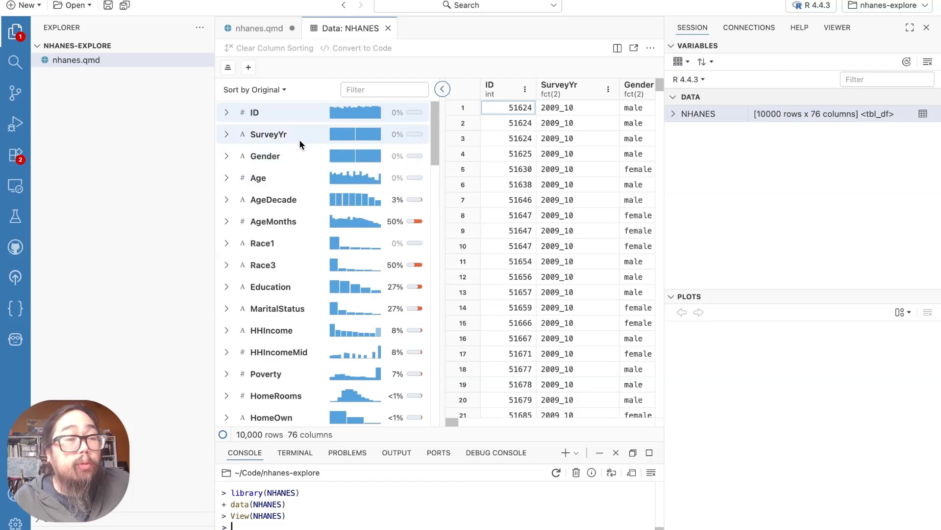
pyautogui.moveTo(339, 135)
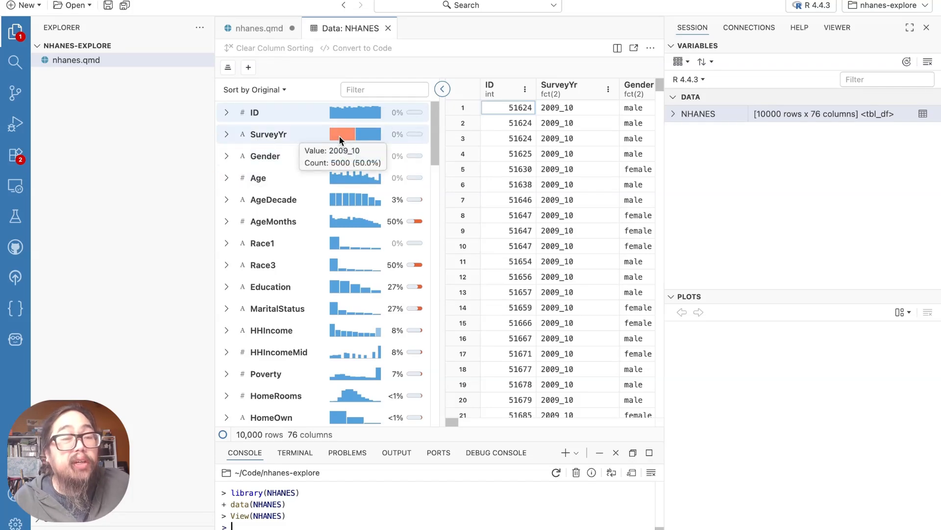
pyautogui.moveTo(372, 132)
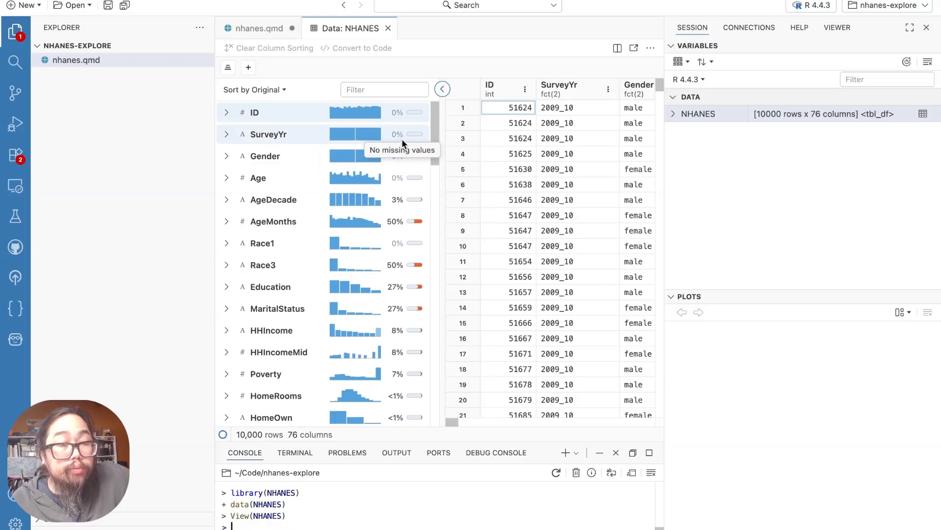
pyautogui.moveTo(376, 200)
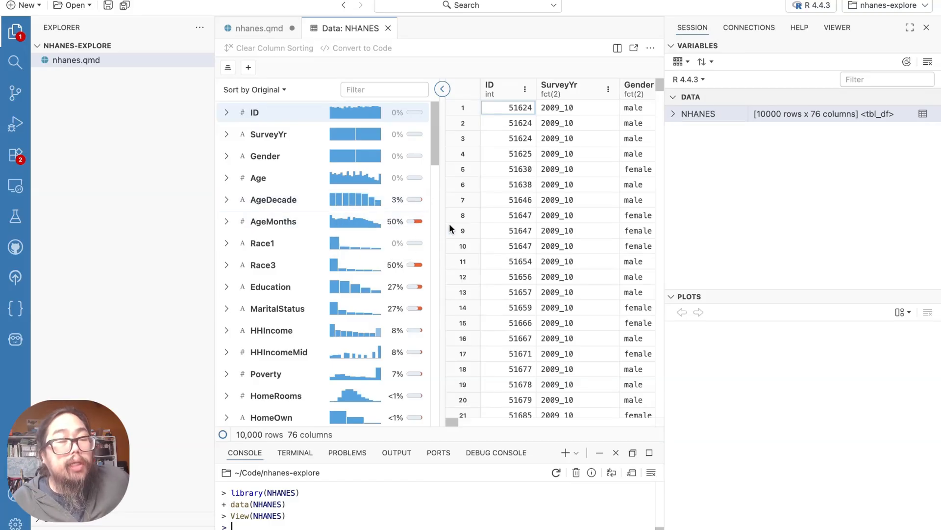
pyautogui.moveTo(368, 249)
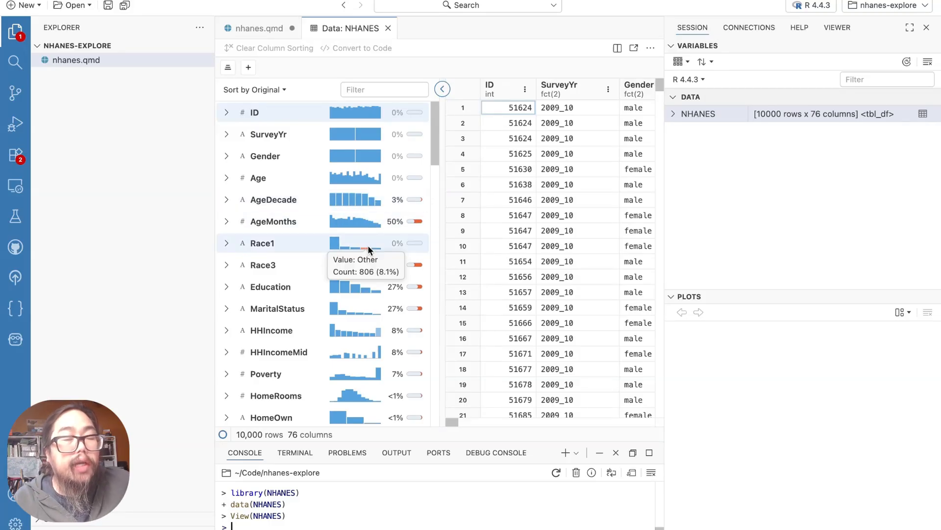
pyautogui.moveTo(334, 244)
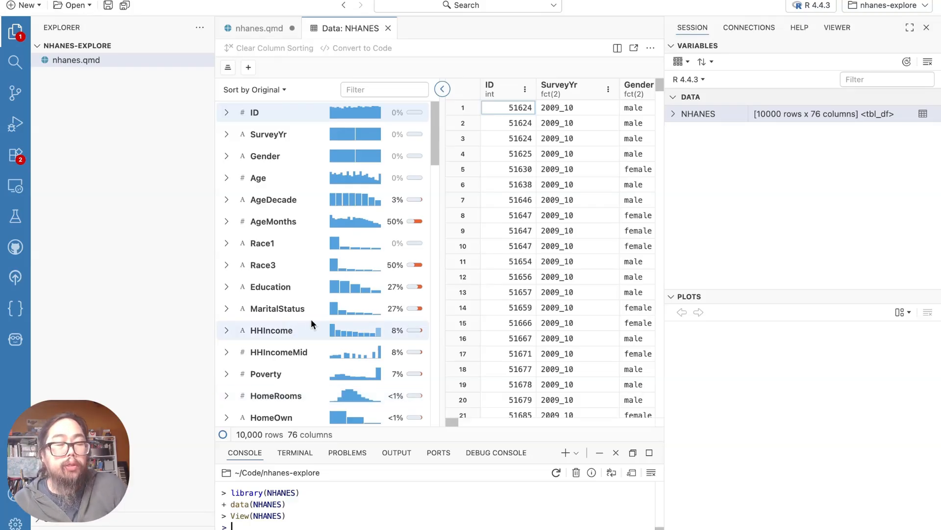
# Look through the column summaries further down the NHANES list, from the household and body measurements to the blood pressure and diabetes variables
pyautogui.scroll(-5, 311, 320)
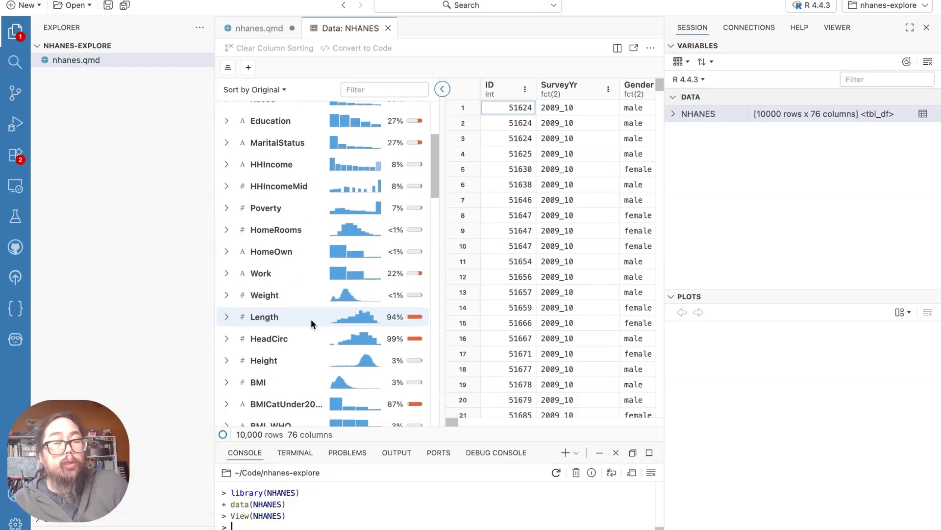
pyautogui.scroll(-2, 311, 318)
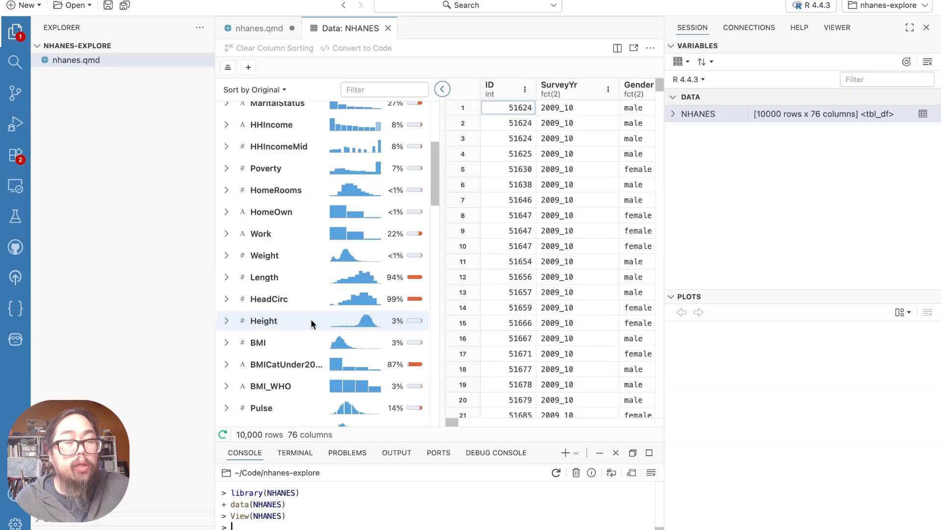
pyautogui.scroll(-2, 311, 318)
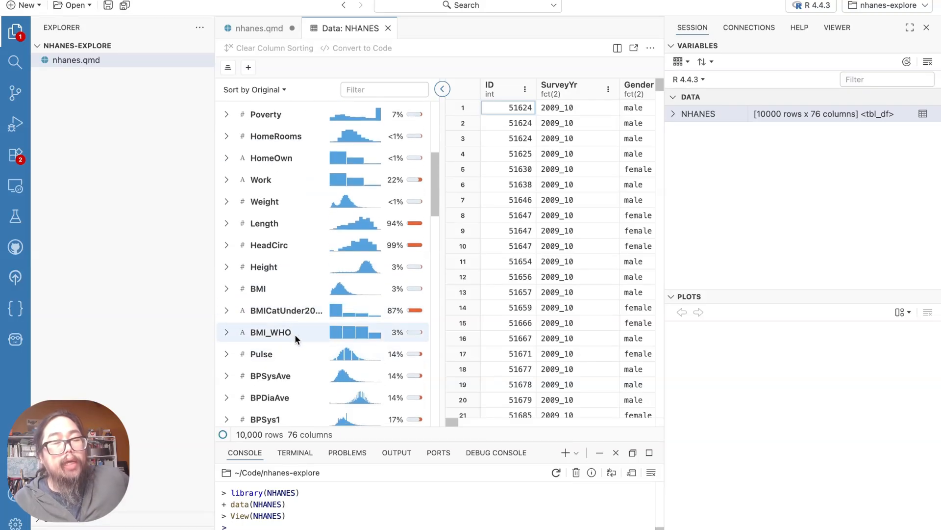
pyautogui.scroll(-1, 297, 334)
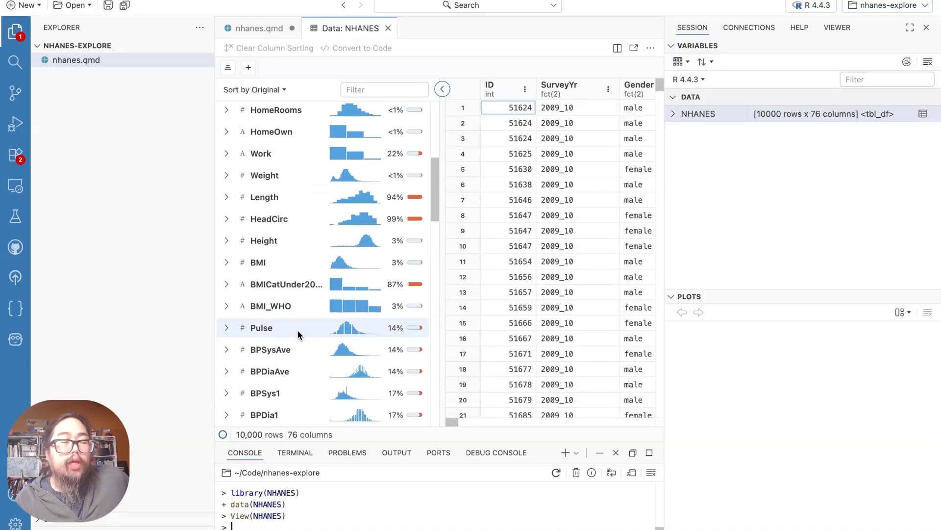
pyautogui.scroll(-4, 298, 332)
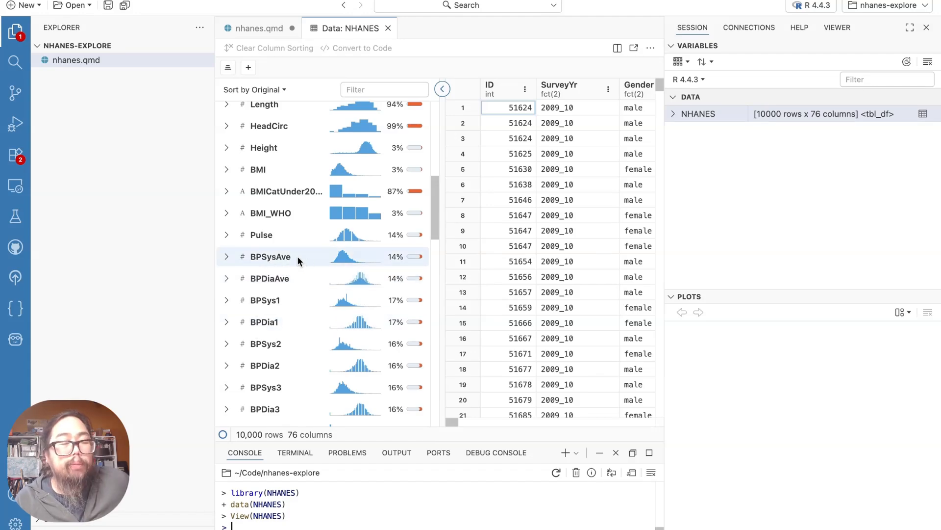
pyautogui.scroll(-5, 297, 260)
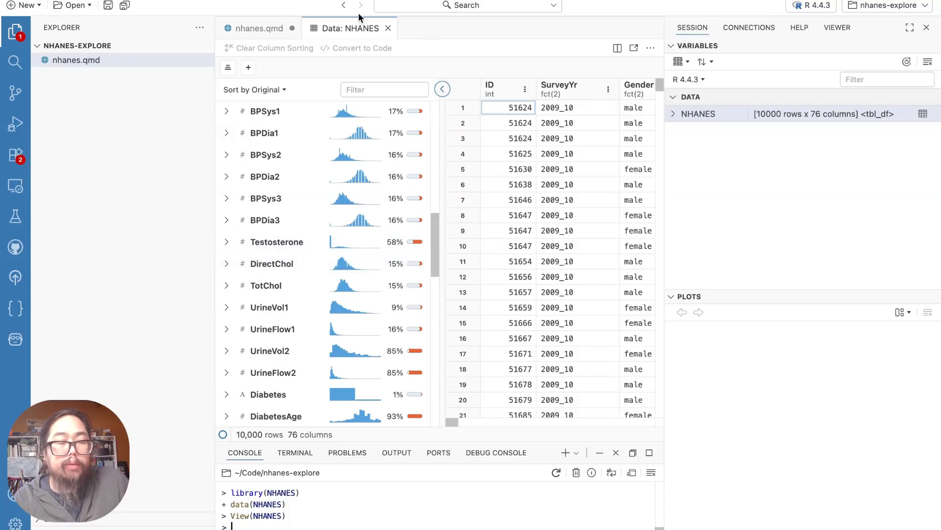
# Open Databot and write the prompt "For the NHANES dataset, what are variables with missing values?"
pyautogui.hotkey('ctrl', 'shift', 'p')
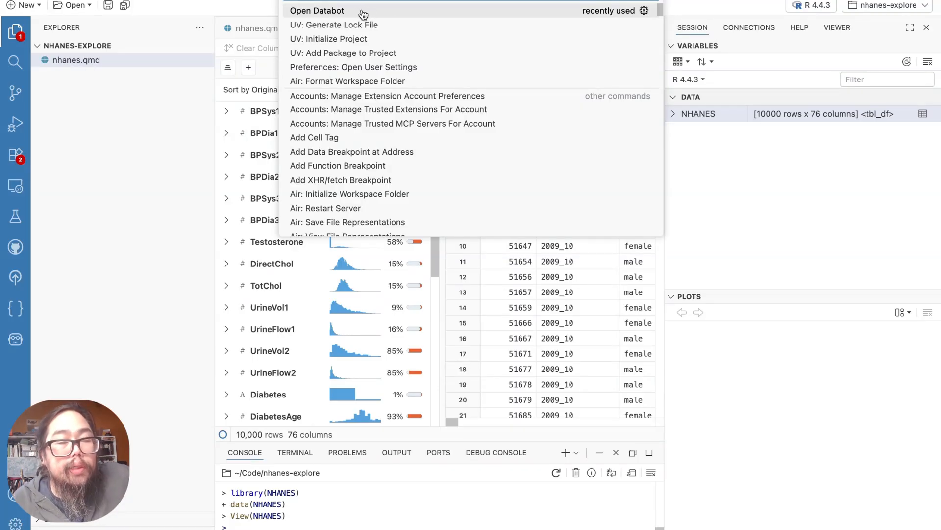
pyautogui.click(363, 12)
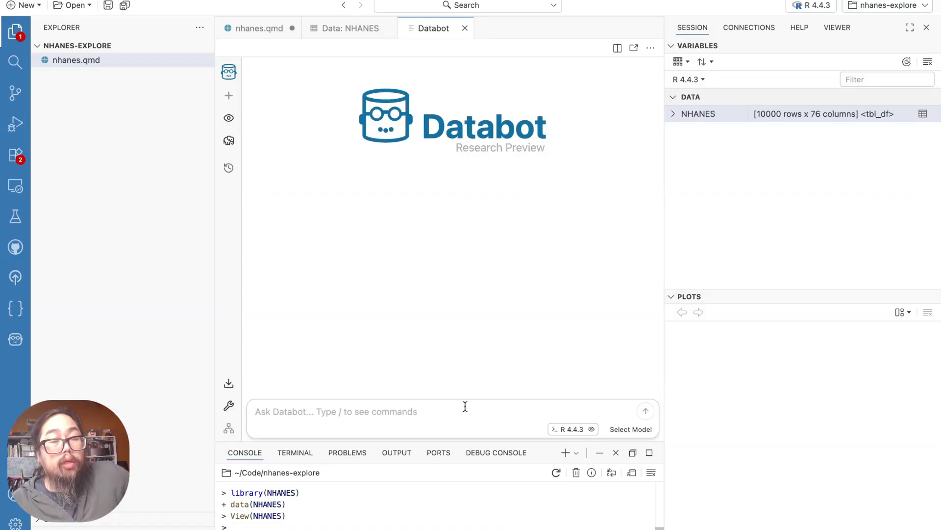
pyautogui.click(465, 406)
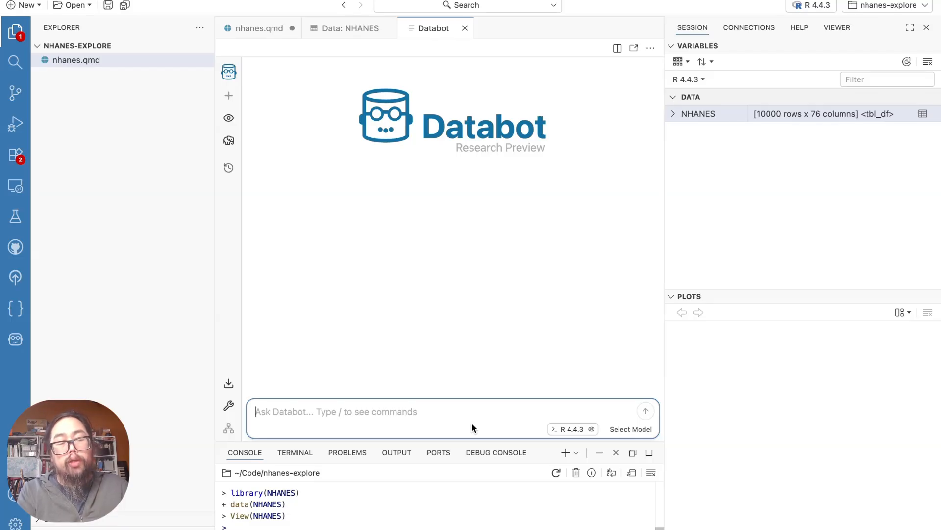
pyautogui.write('For the NH')
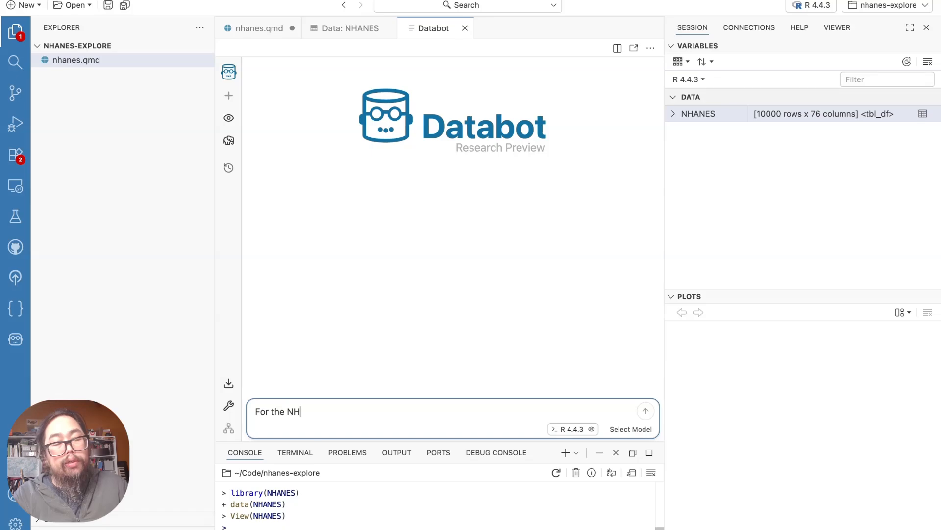
pyautogui.write('ANES data')
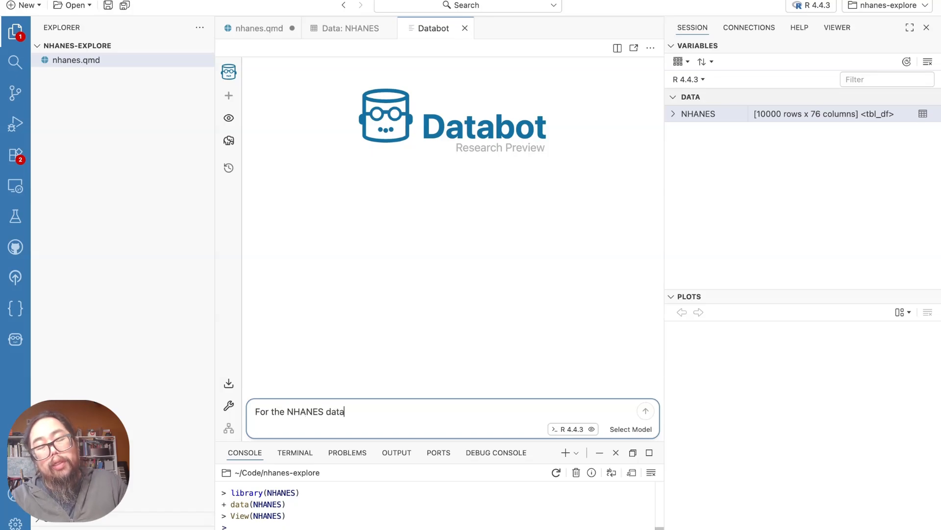
pyautogui.write('set,')
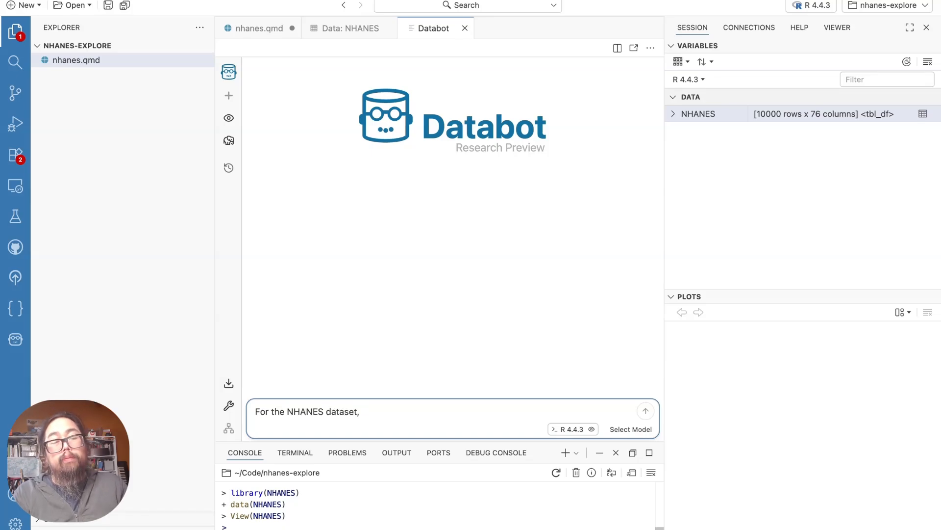
pyautogui.write(' what are')
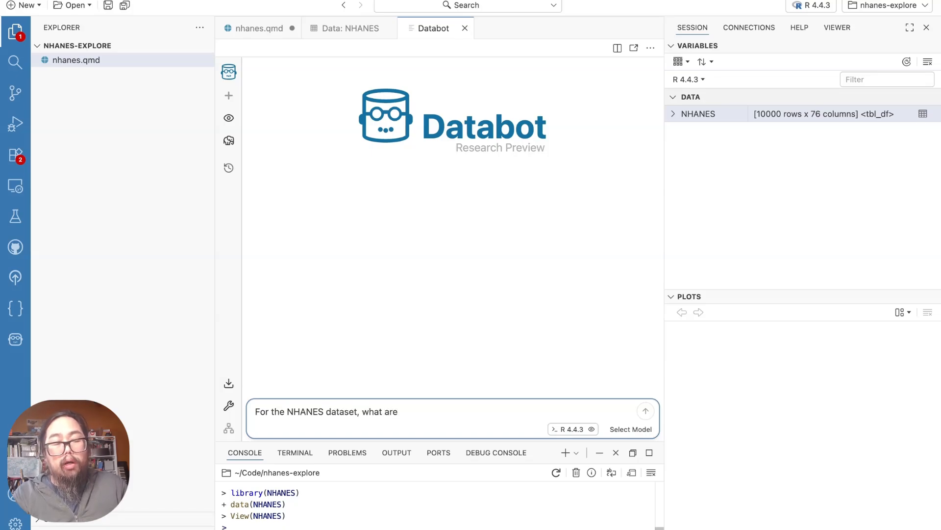
pyautogui.write(' variables with ')
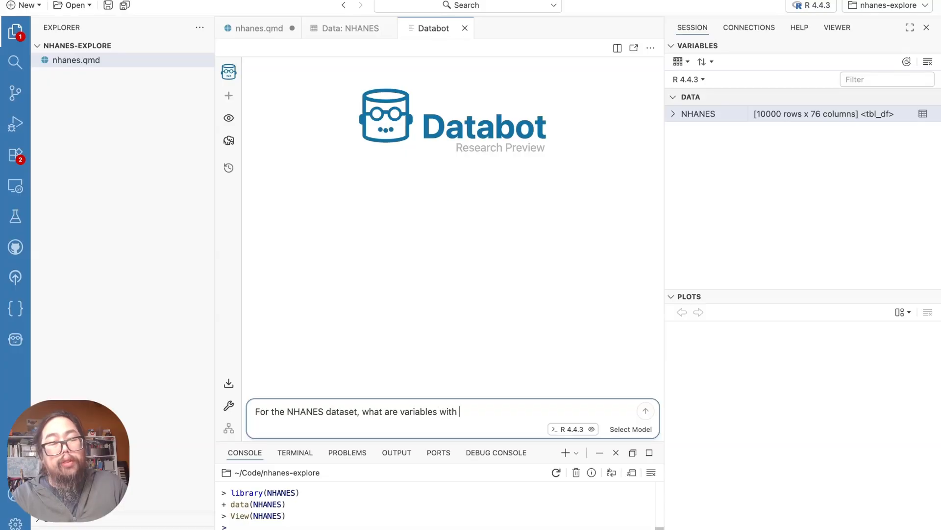
pyautogui.write('missing values')
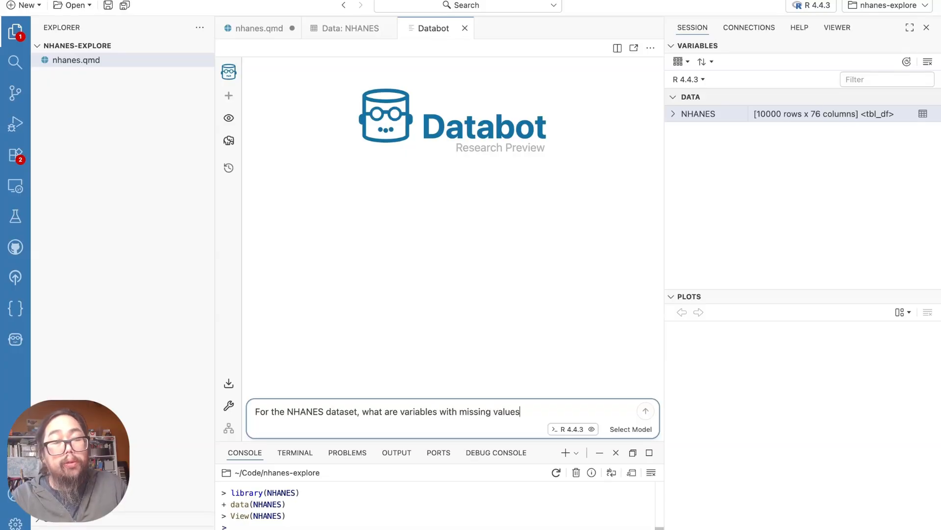
pyautogui.write('?')
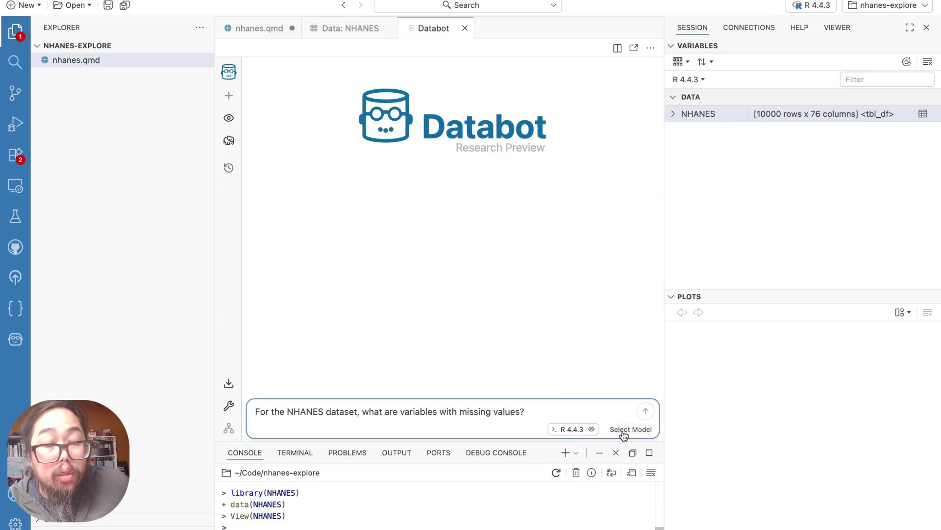
pyautogui.click(647, 413)
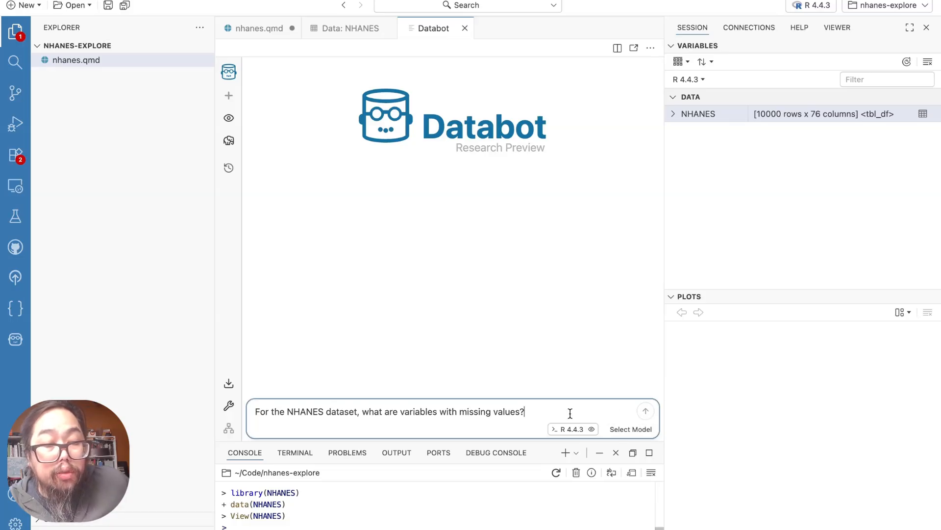
# Select Claude Sonnet 4.5 as Databot's model and submit the drafted question about missing values
pyautogui.click(629, 434)
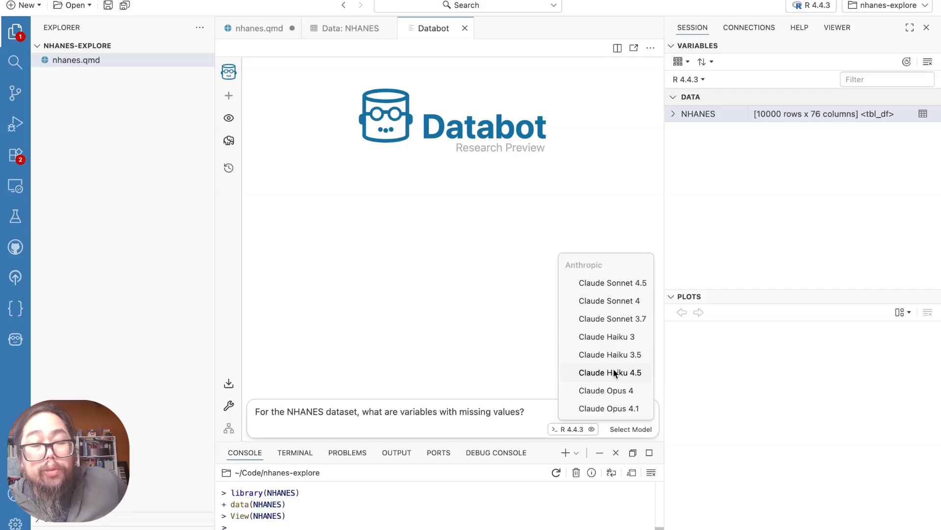
pyautogui.click(632, 284)
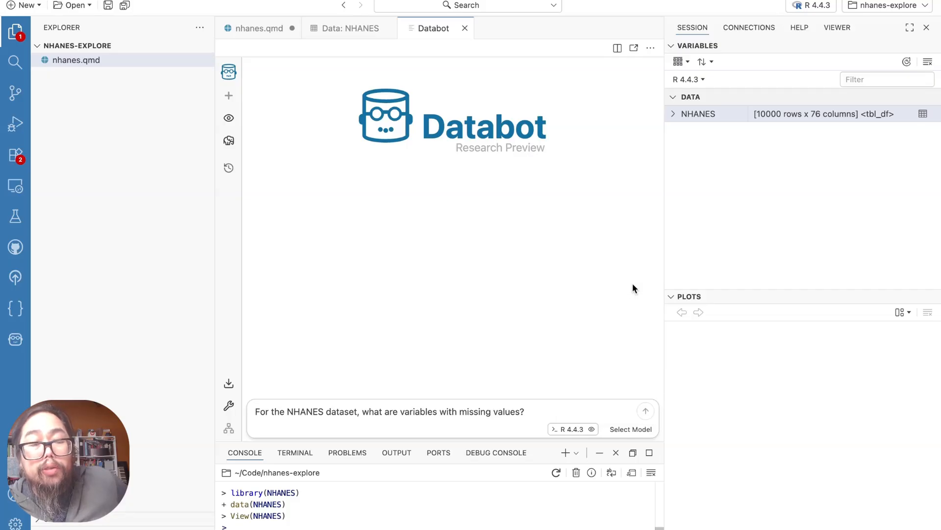
pyautogui.click(598, 406)
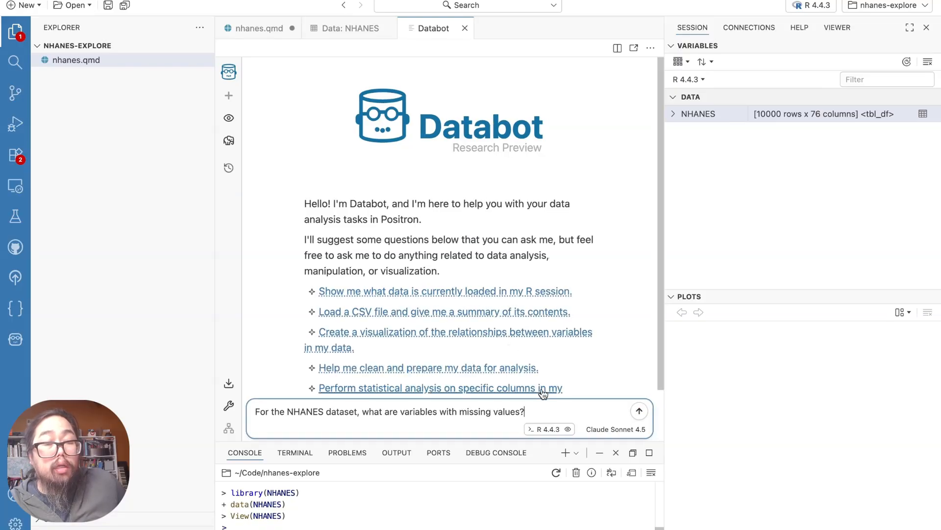
pyautogui.scroll(-2, 543, 320)
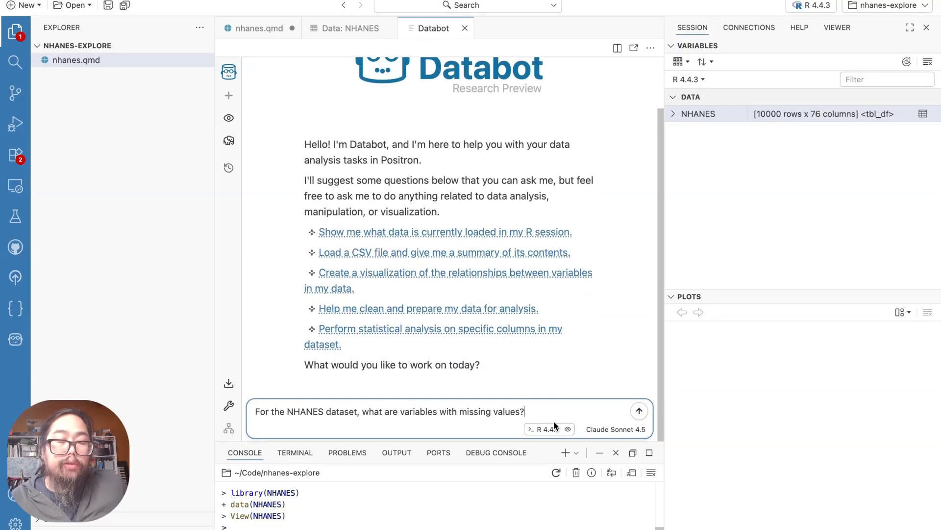
pyautogui.press('Return')
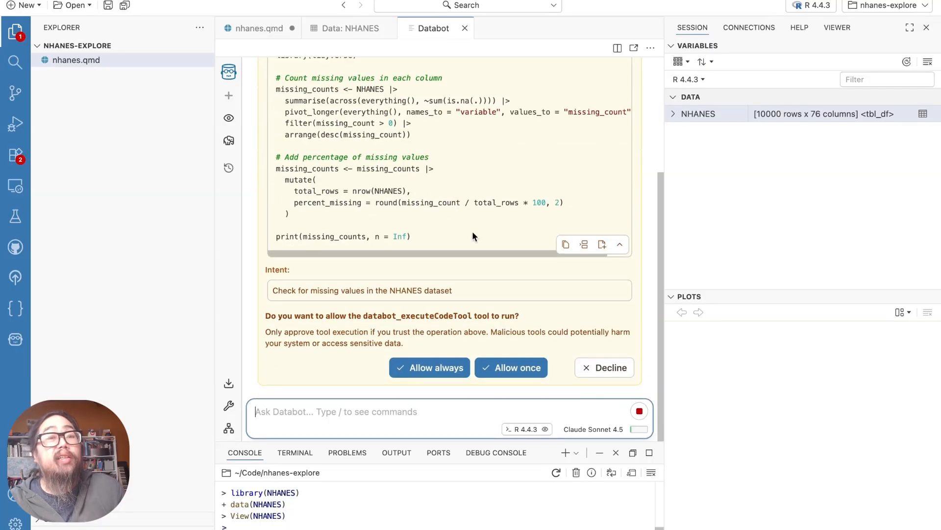
# Review Databot's proposed missing-values code and always allow its code execution tool to run
pyautogui.scroll(5, 473, 236)
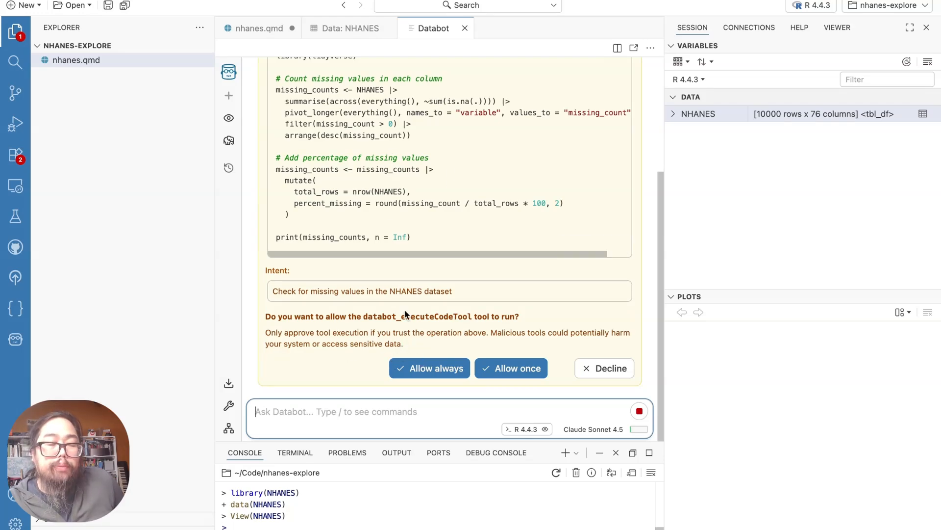
pyautogui.click(441, 370)
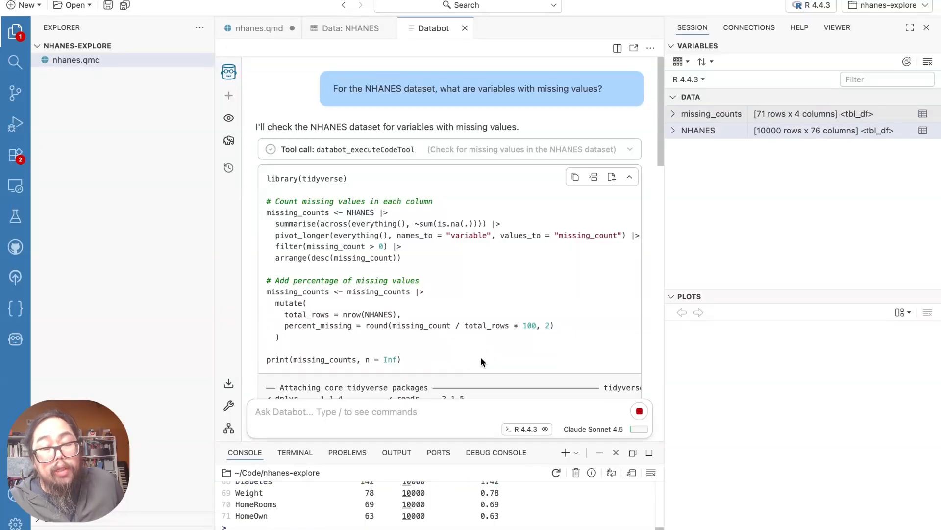
# Examine the table of missing counts and percentages per NHANES variable in Databot's output, from HeadCirc down to the smoking variables
pyautogui.scroll(-4, 519, 318)
pyautogui.scroll(-7, 521, 323)
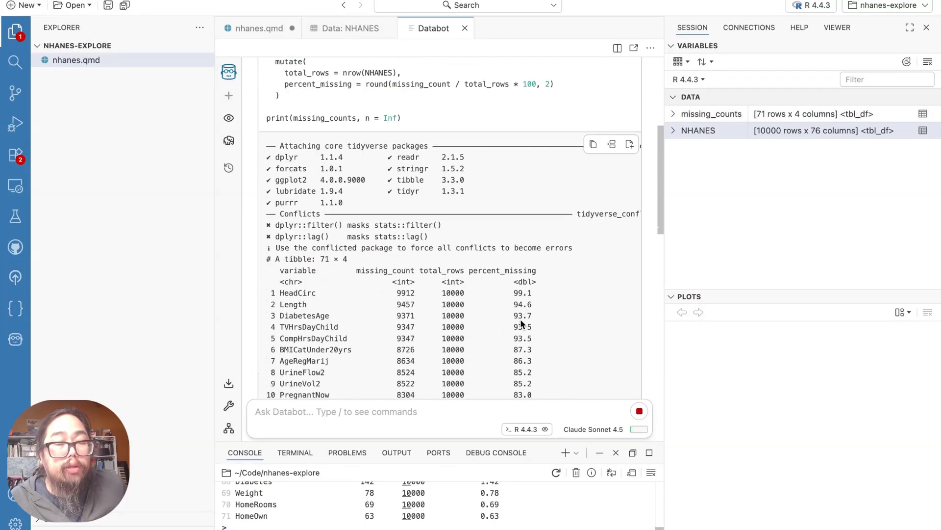
pyautogui.scroll(-8, 521, 320)
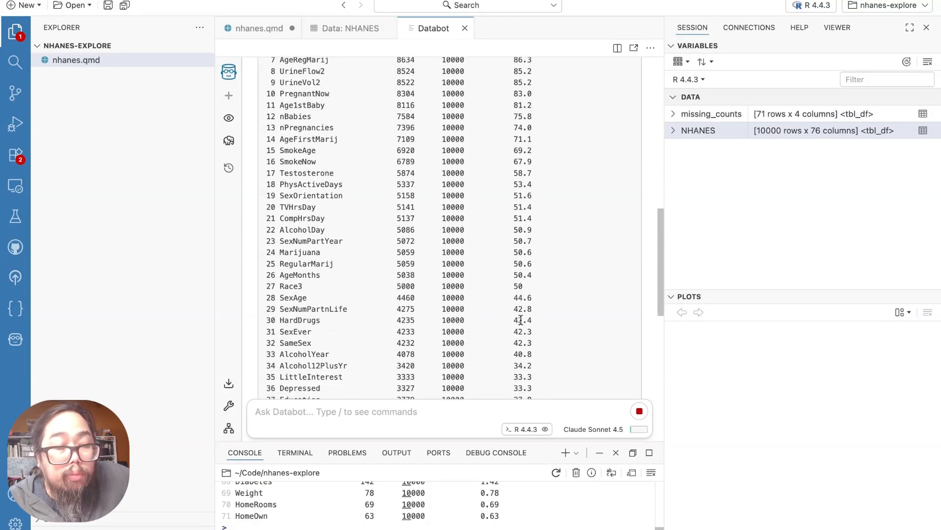
pyautogui.scroll(13, 521, 320)
pyautogui.scroll(-1, 520, 319)
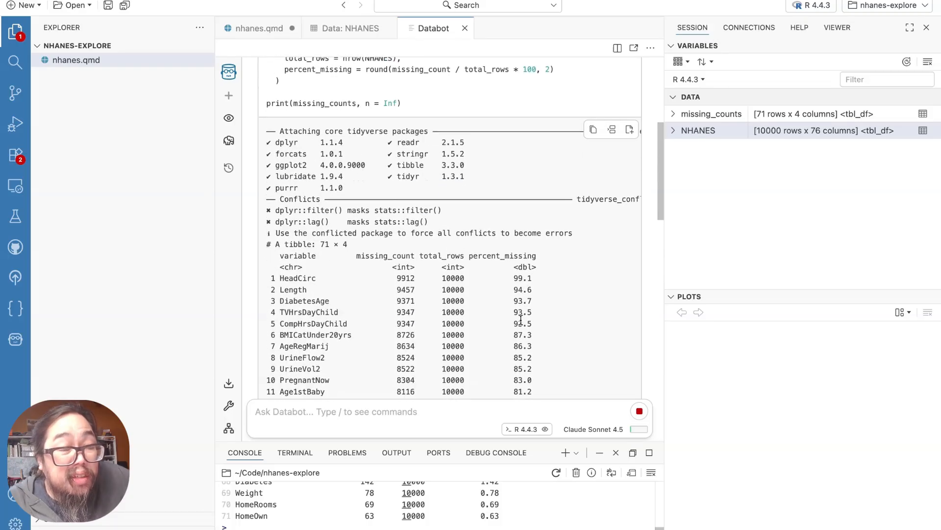
pyautogui.scroll(-1, 414, 371)
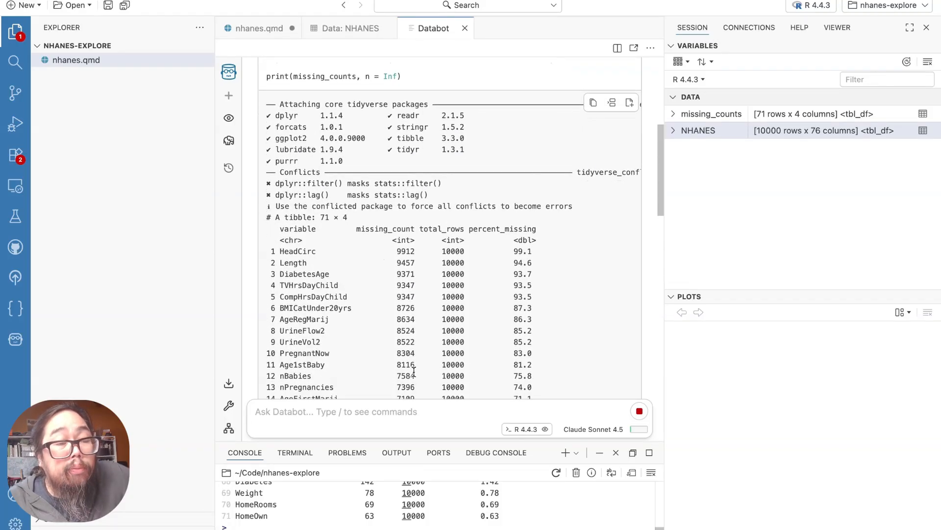
pyautogui.scroll(-1, 414, 372)
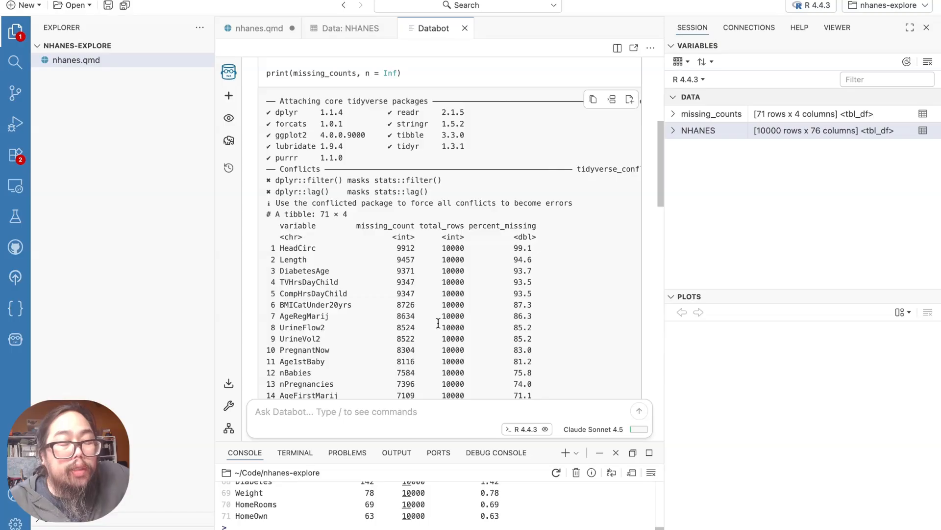
pyautogui.scroll(-1, 438, 343)
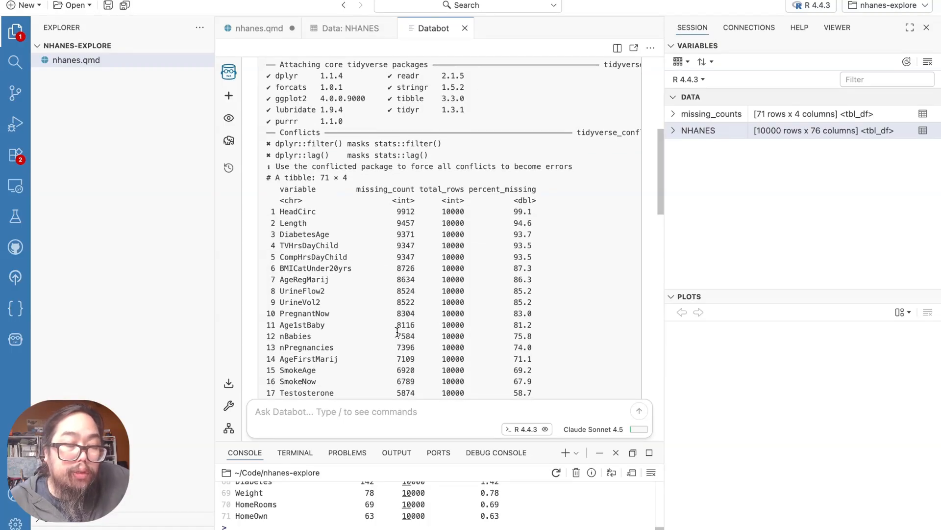
pyautogui.scroll(-1, 398, 332)
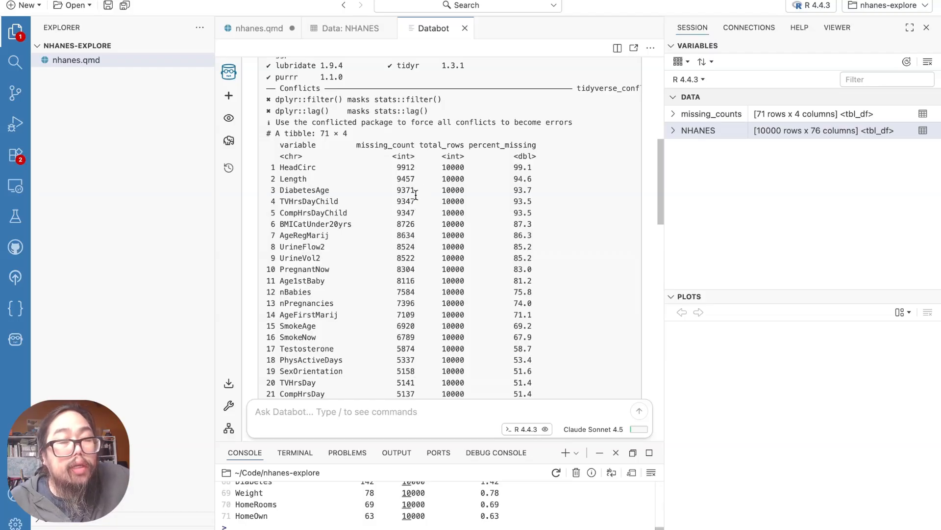
pyautogui.moveTo(415, 191); pyautogui.dragTo(395, 192)
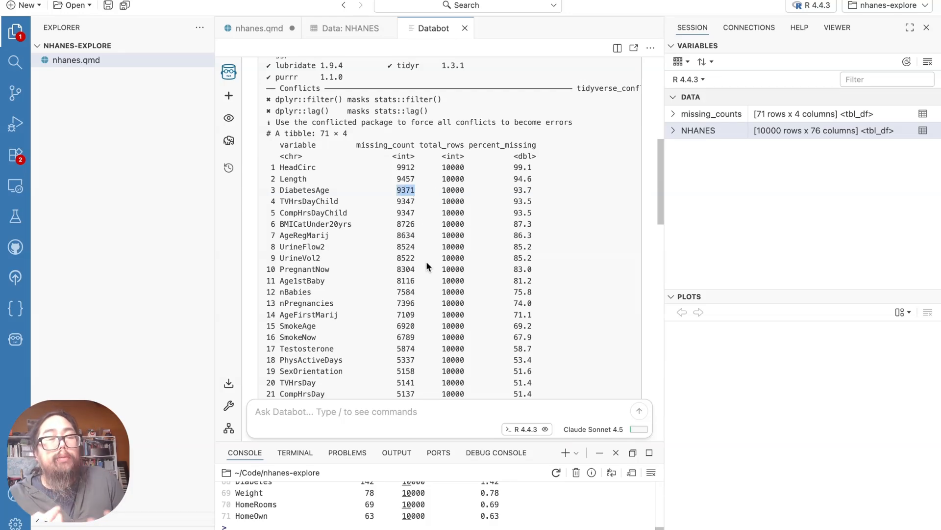
pyautogui.click(352, 265)
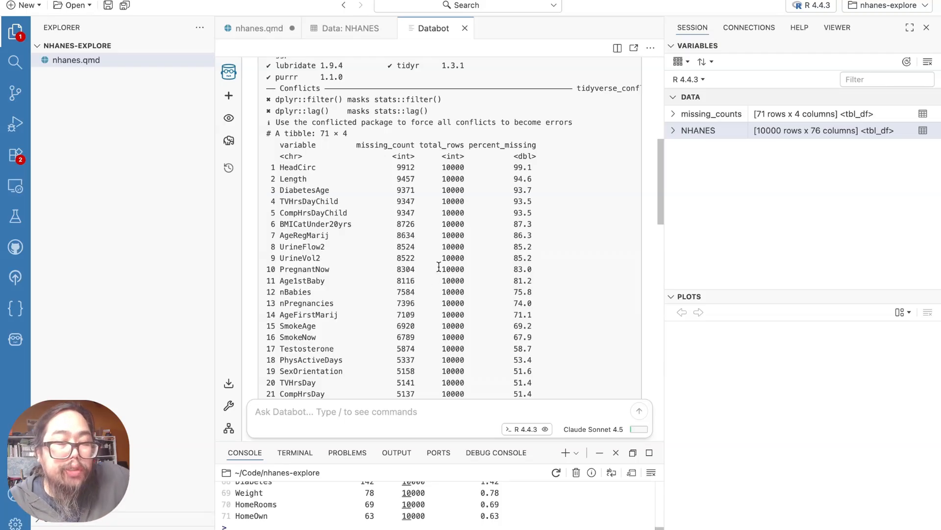
pyautogui.scroll(-5, 439, 267)
pyautogui.scroll(-1, 439, 267)
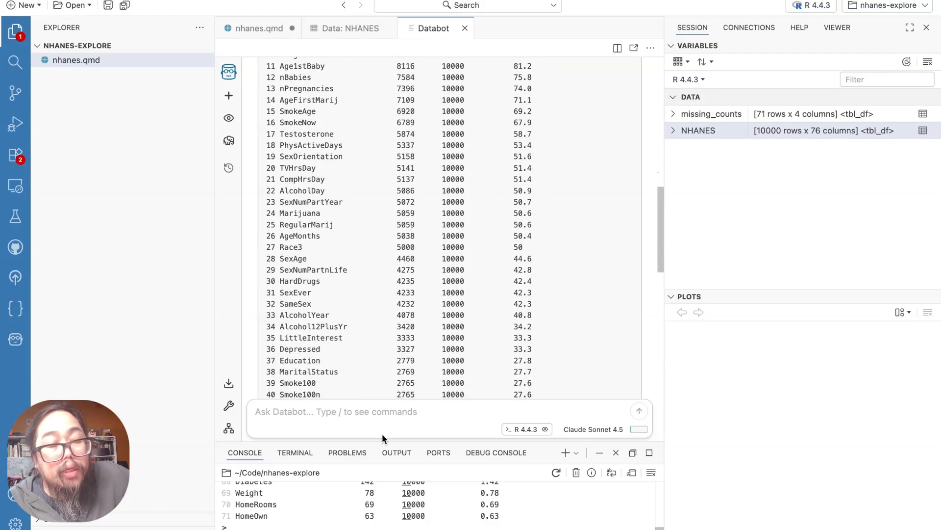
# Ask Databot "Show me the distribution of categories by depression"
pyautogui.click(390, 415)
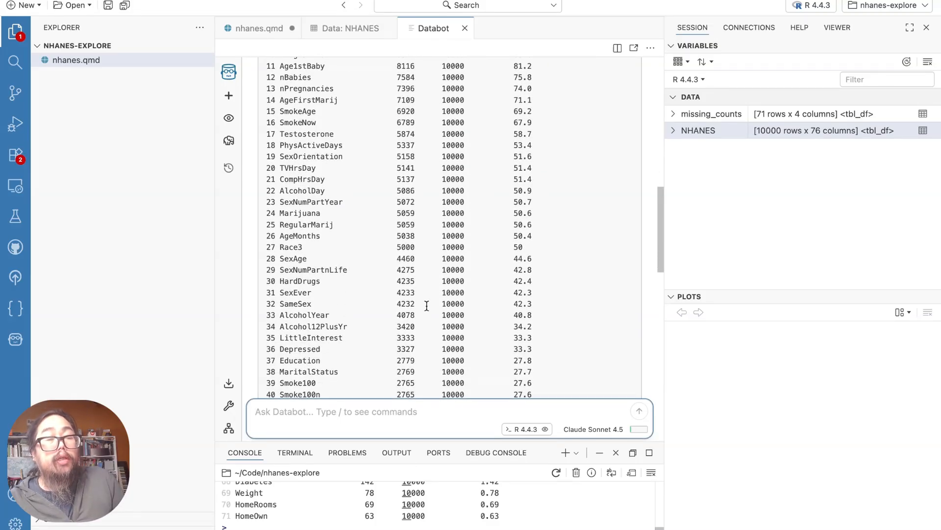
pyautogui.click(378, 434)
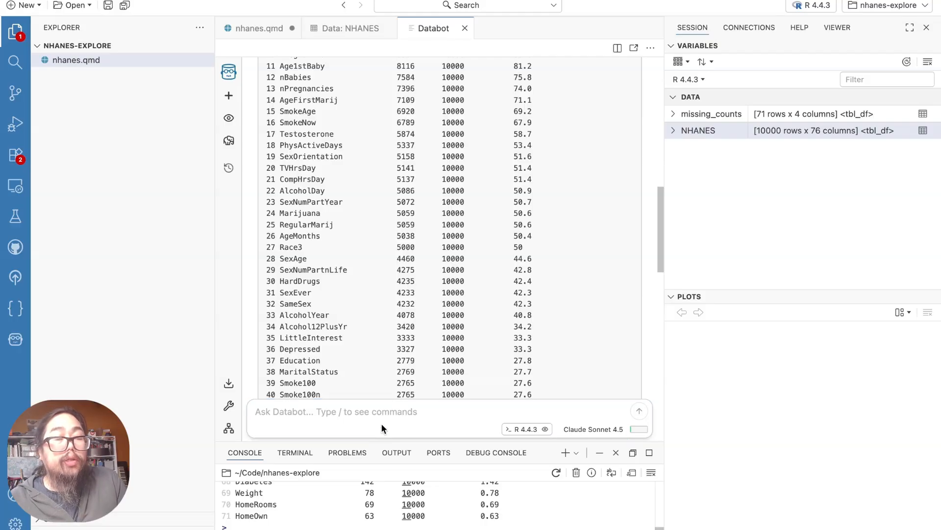
pyautogui.click(384, 416)
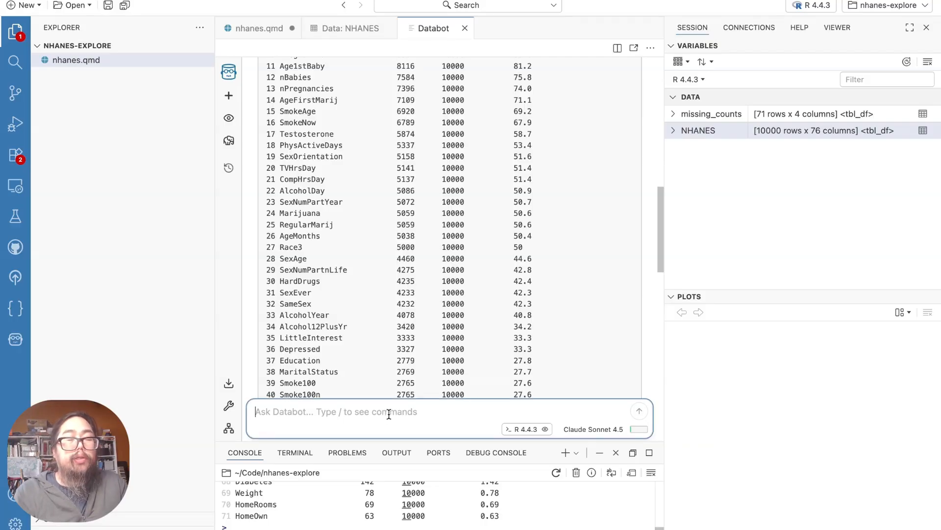
pyautogui.write('Show me the di')
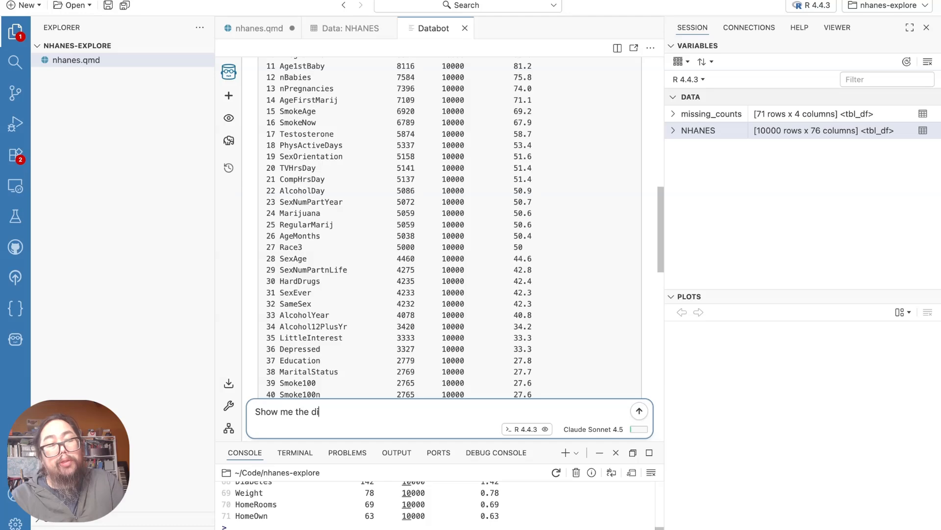
pyautogui.write('stributi')
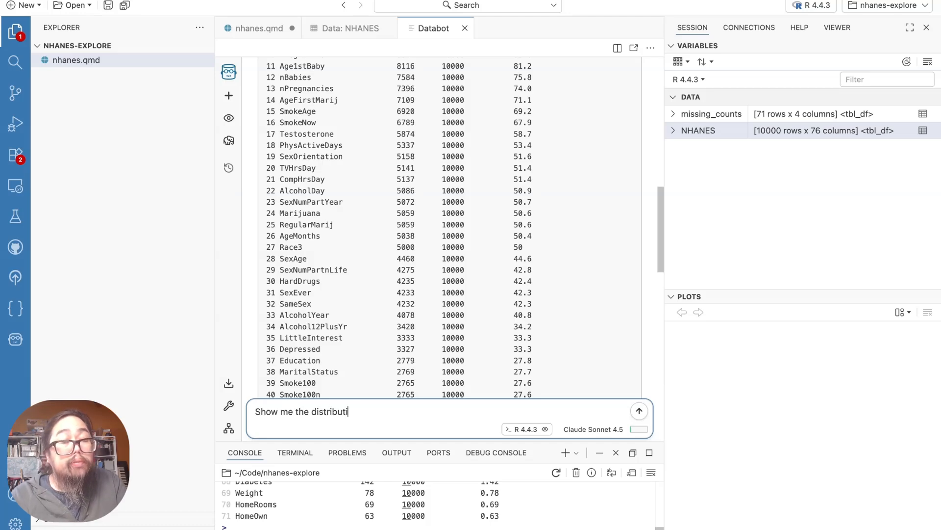
pyautogui.write('on of categories')
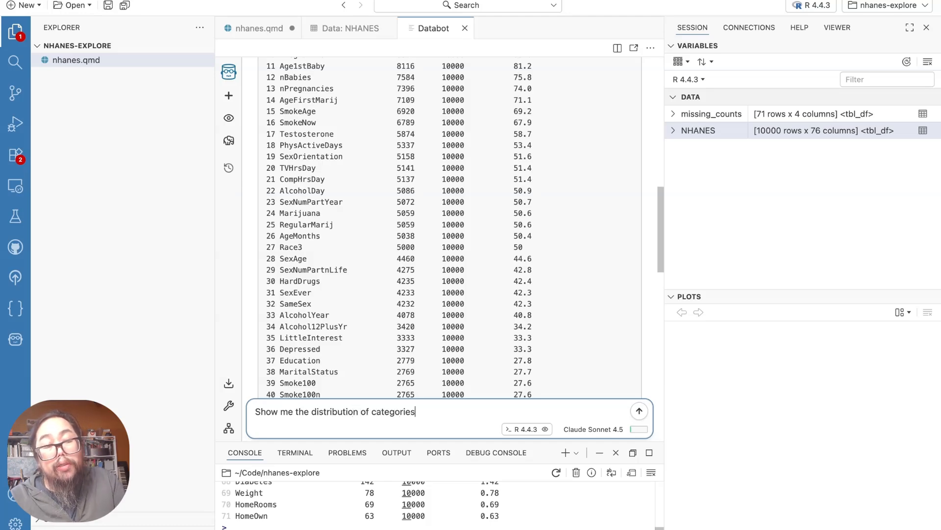
pyautogui.write(' by depression')
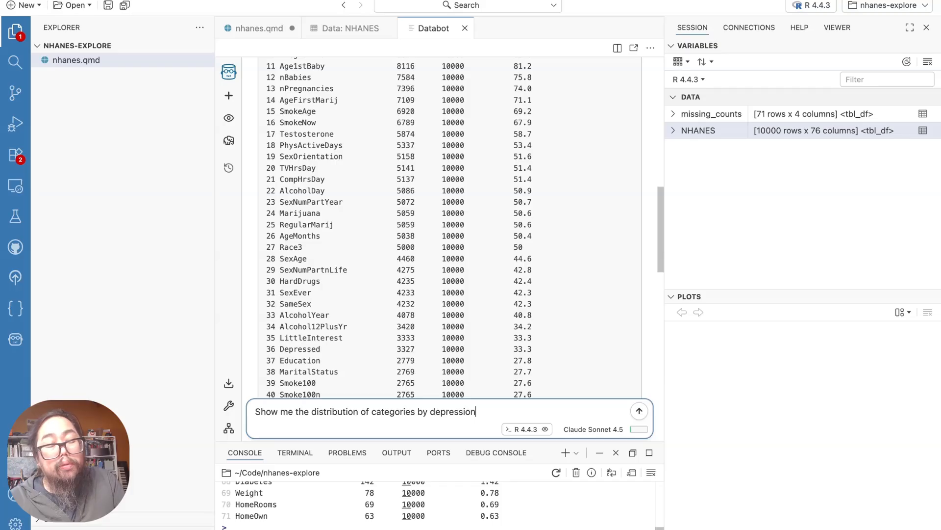
pyautogui.press('Return')
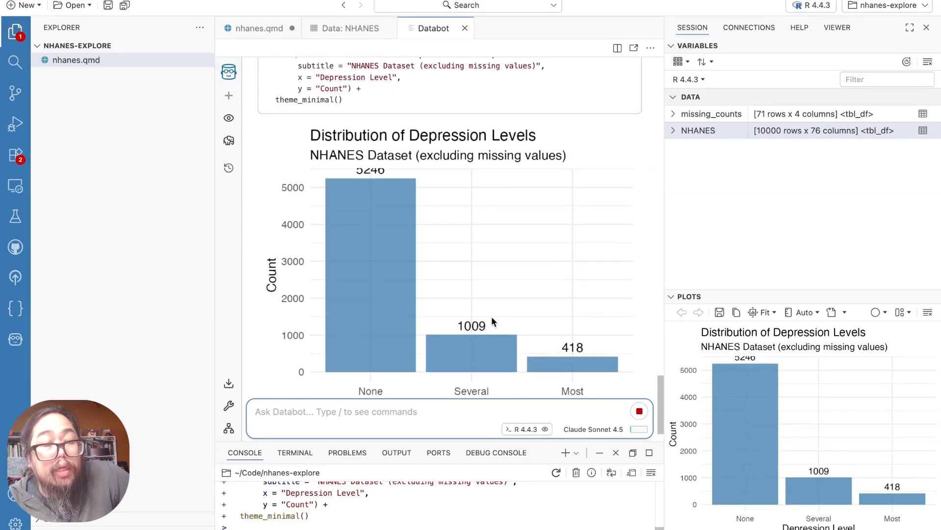
# Examine the bar chart of depression levels and the code below it for demographic distributions by depression level
pyautogui.scroll(1, 446, 363)
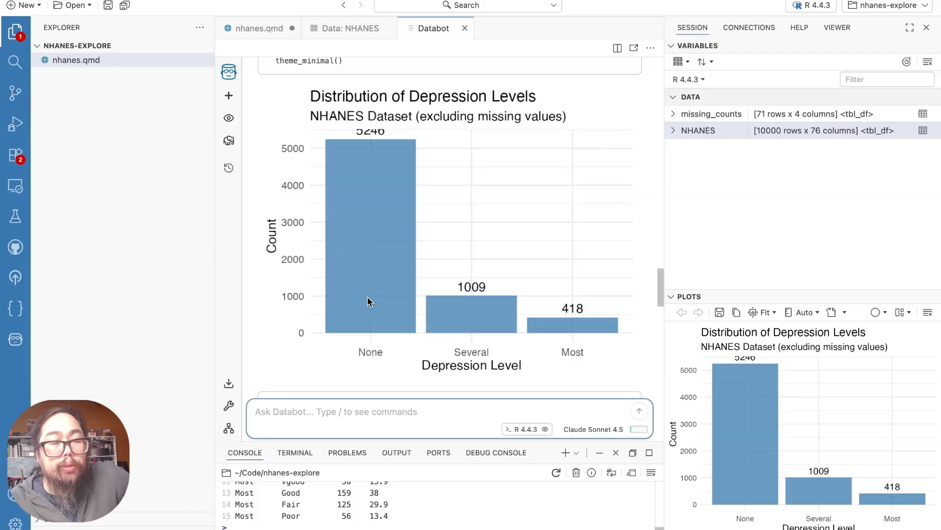
pyautogui.scroll(1, 366, 296)
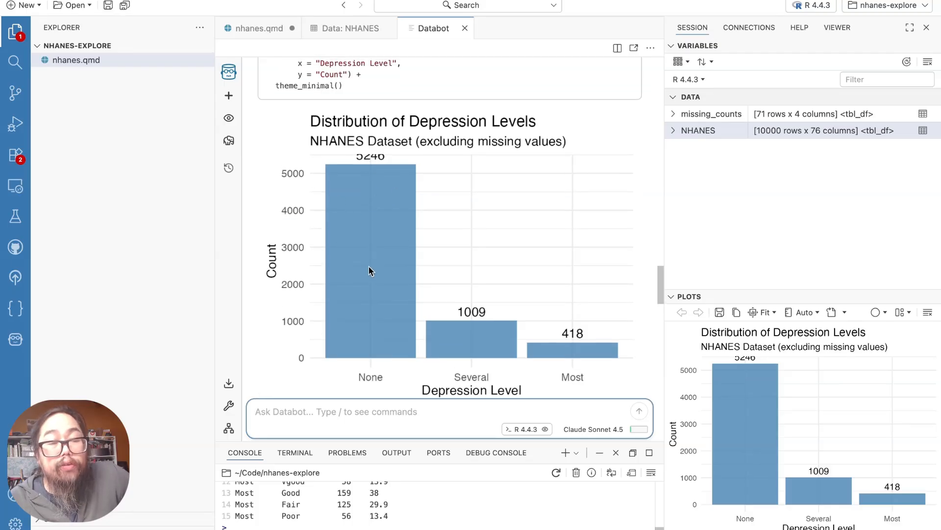
pyautogui.click(395, 224)
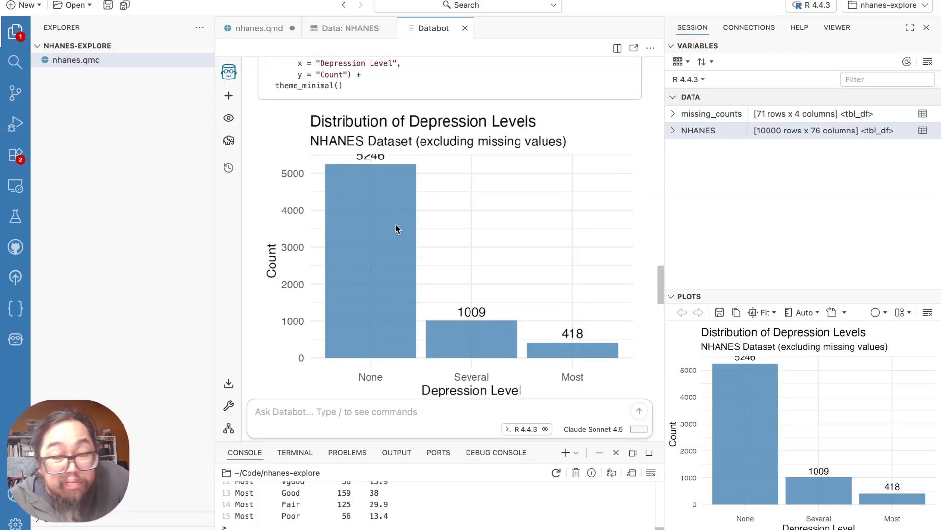
pyautogui.click(774, 422)
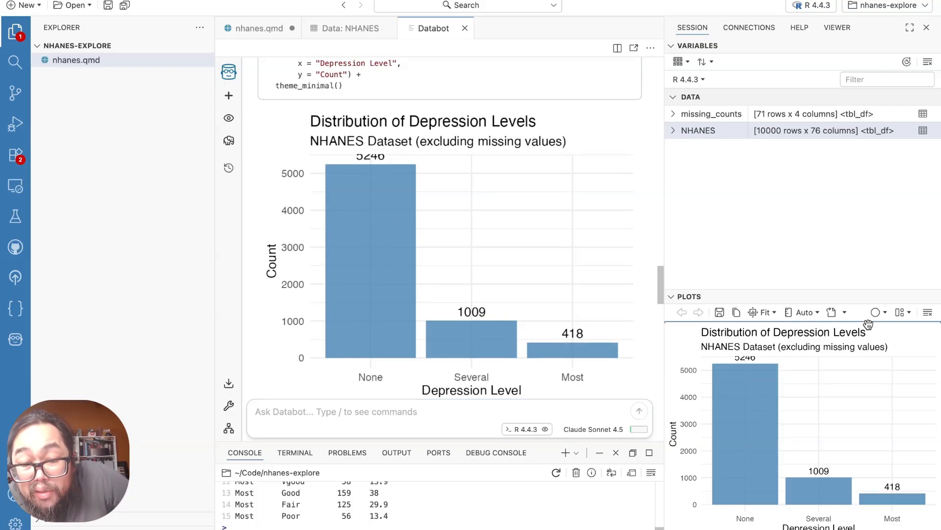
pyautogui.scroll(-1, 518, 295)
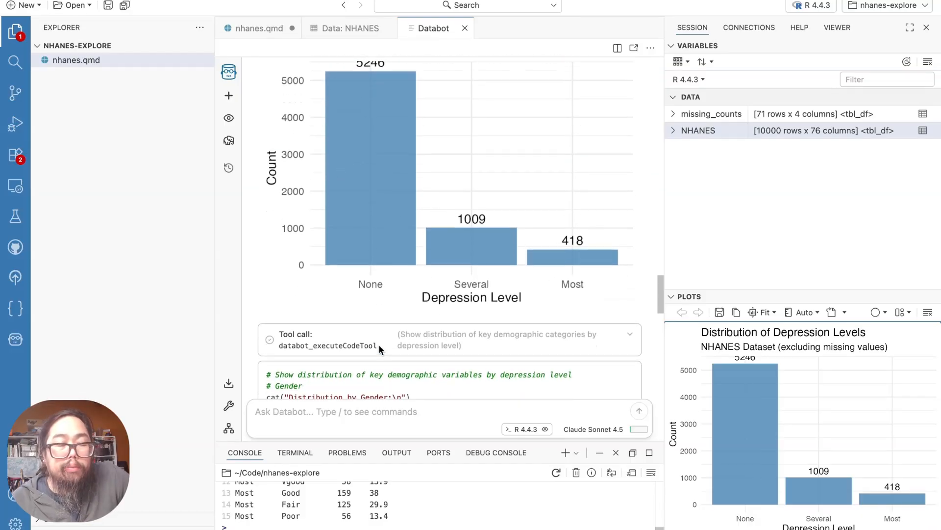
pyautogui.scroll(3, 379, 346)
pyautogui.scroll(-9, 379, 344)
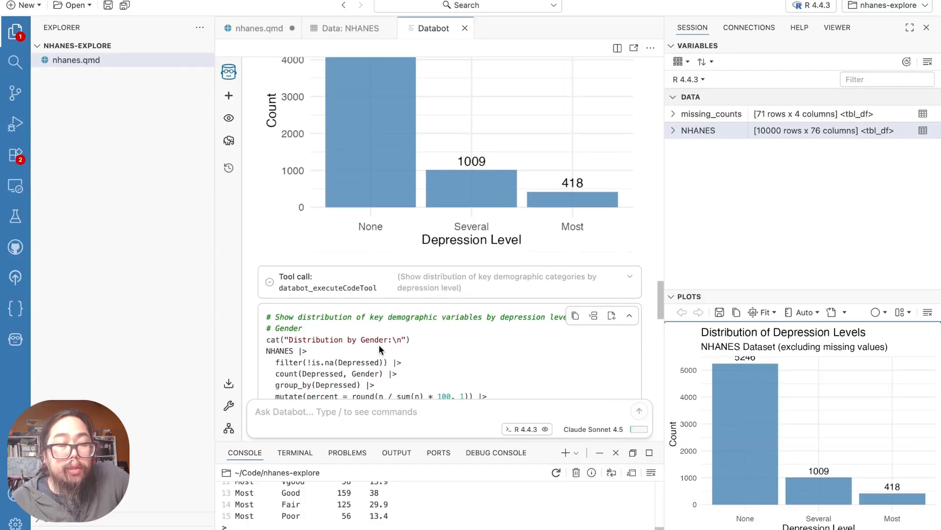
# Ask Databot "What percent values are missing in the Depressed variable?" and check the missing count and percentage in its output
pyautogui.click(362, 416)
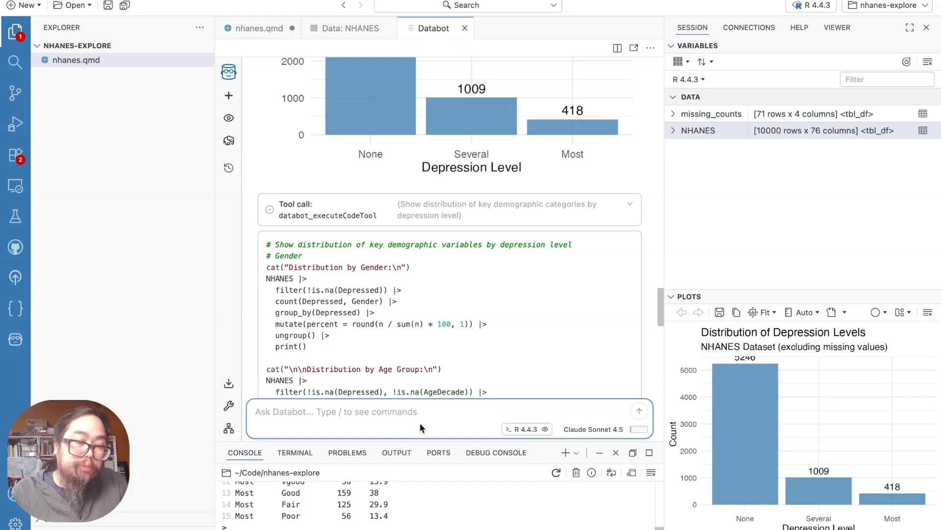
pyautogui.write('W')
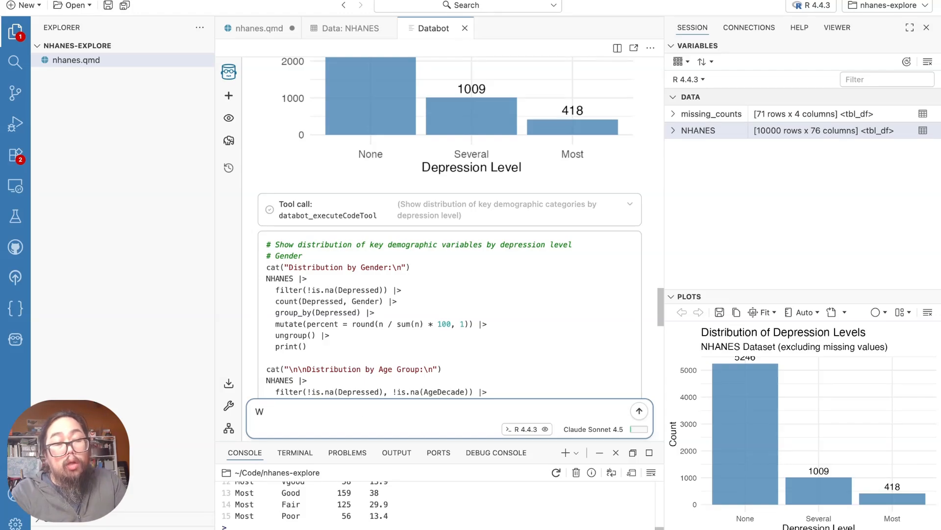
pyautogui.write('hat percent ')
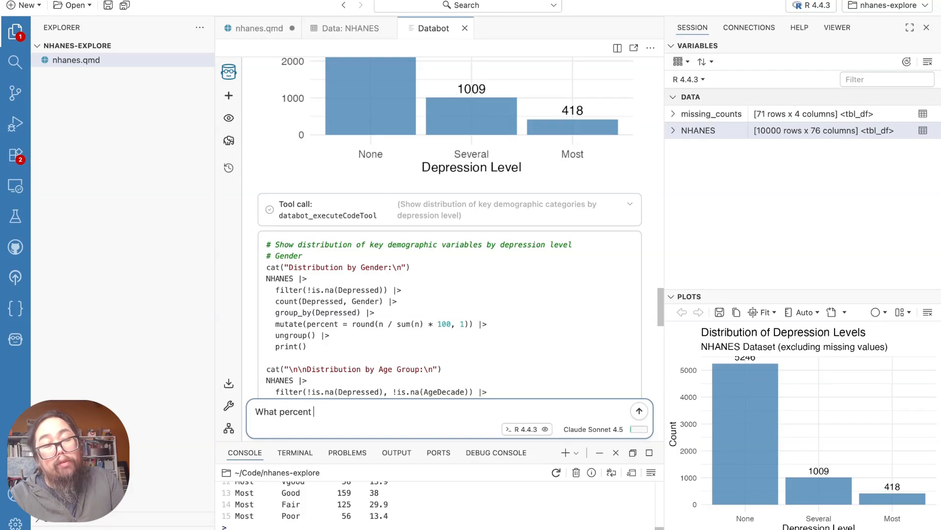
pyautogui.write('values are mis')
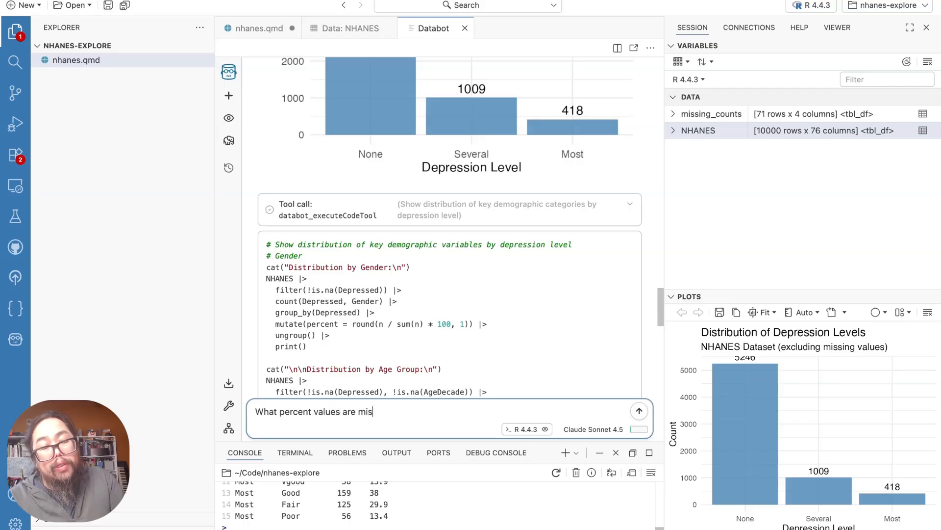
pyautogui.write('sing in the D')
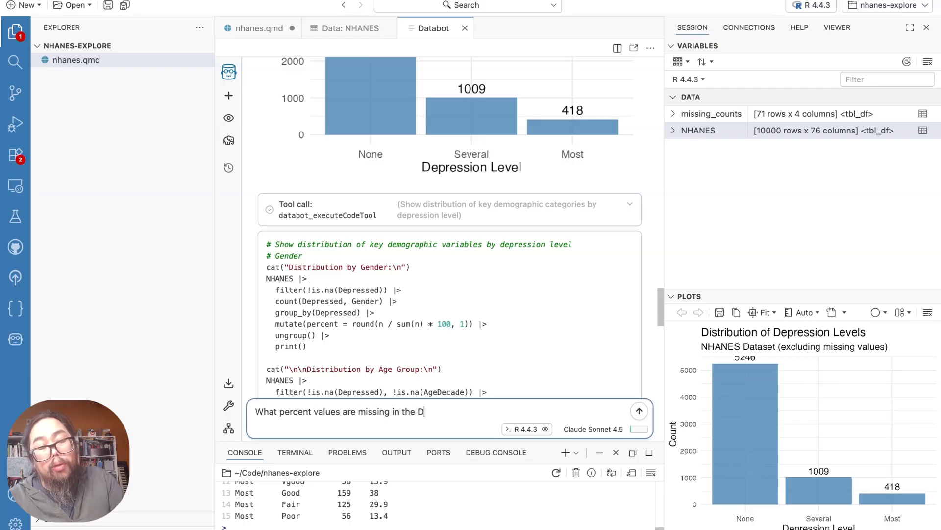
pyautogui.write('epressed v')
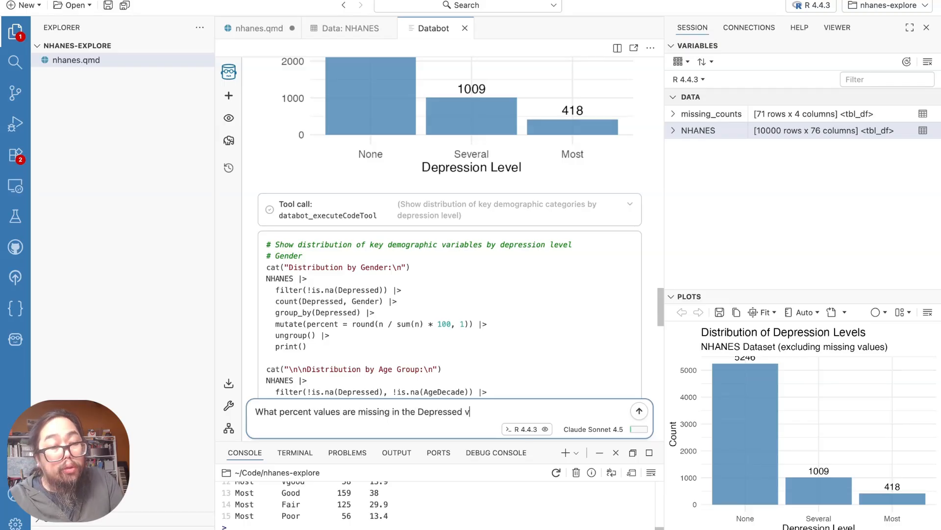
pyautogui.write('ariable?')
pyautogui.press('Return')
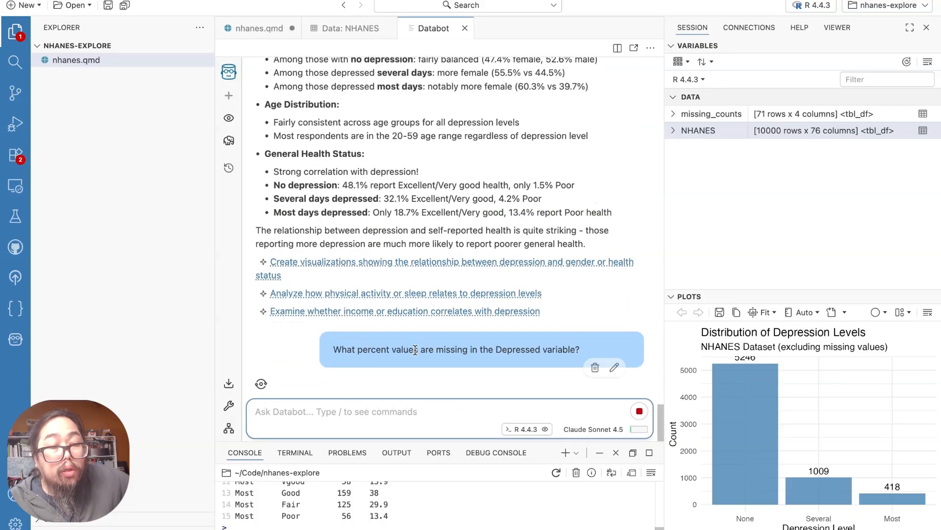
pyautogui.moveTo(359, 349); pyautogui.dragTo(336, 353)
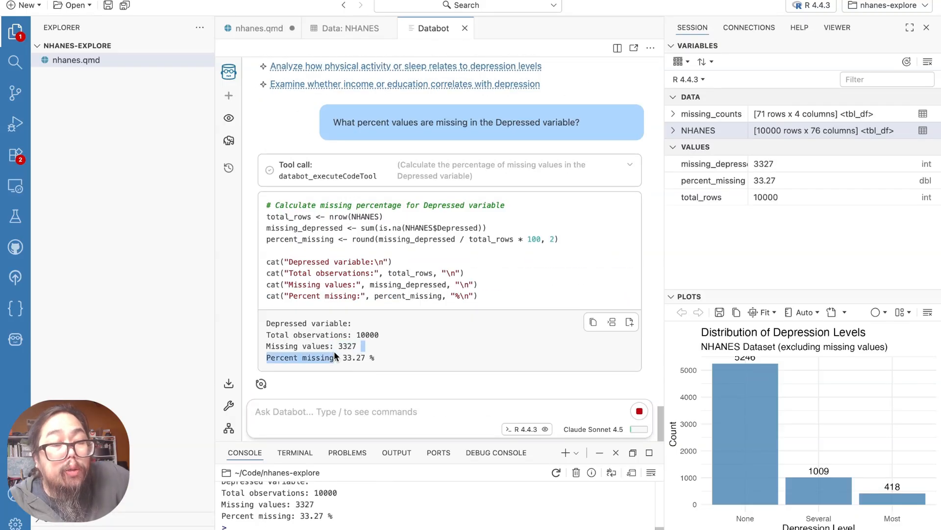
pyautogui.click(352, 343)
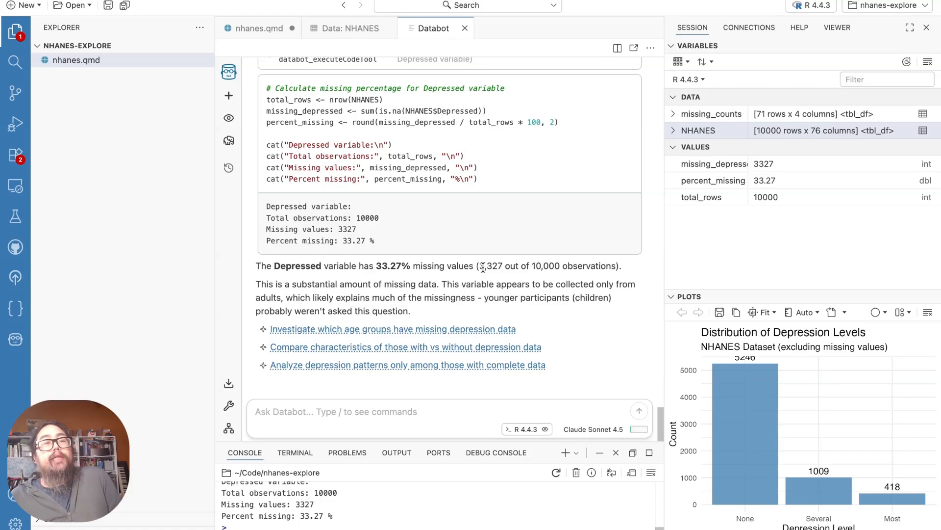
# Ask Databot "Are there any duplicated rows in the data?" and check the duplicate counts and percentage in its output
pyautogui.click(431, 411)
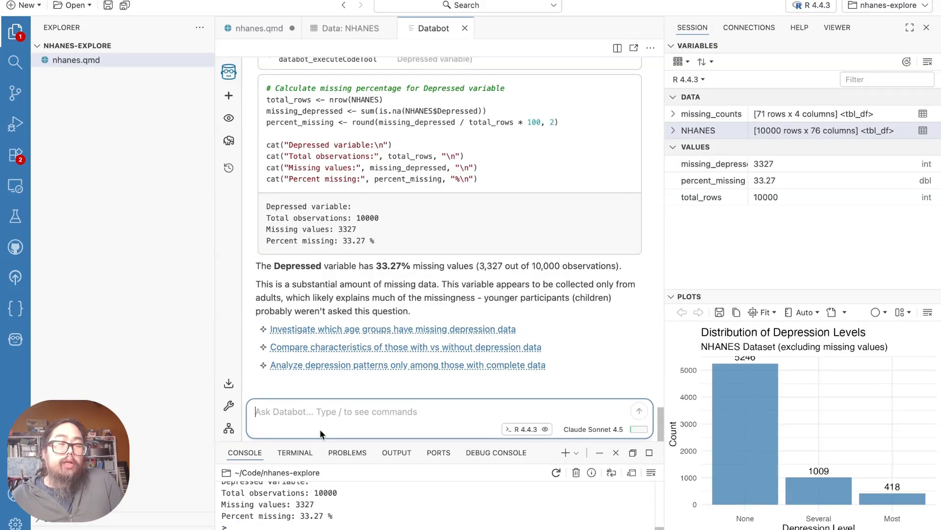
pyautogui.write('Are the a')
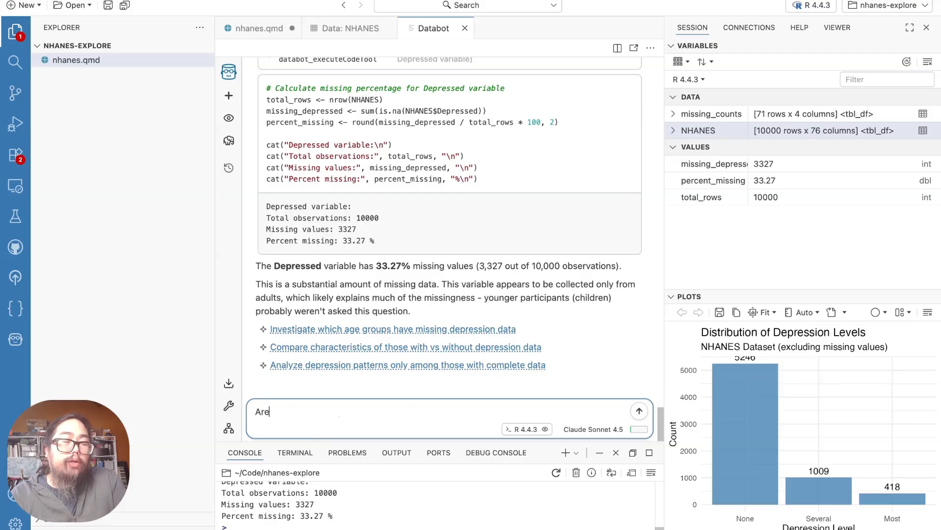
pyautogui.press('BackSpace')
pyautogui.press('BackSpace')
pyautogui.write('r')
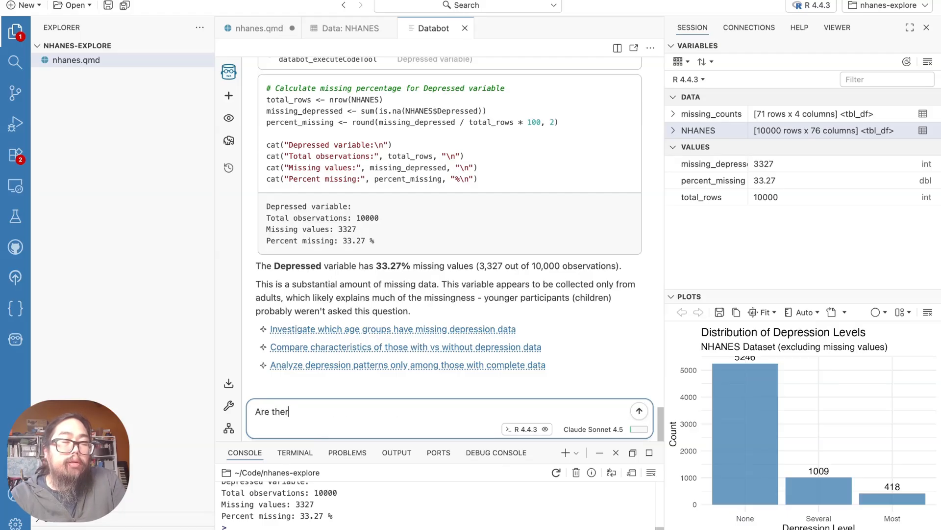
pyautogui.write('e any dupl')
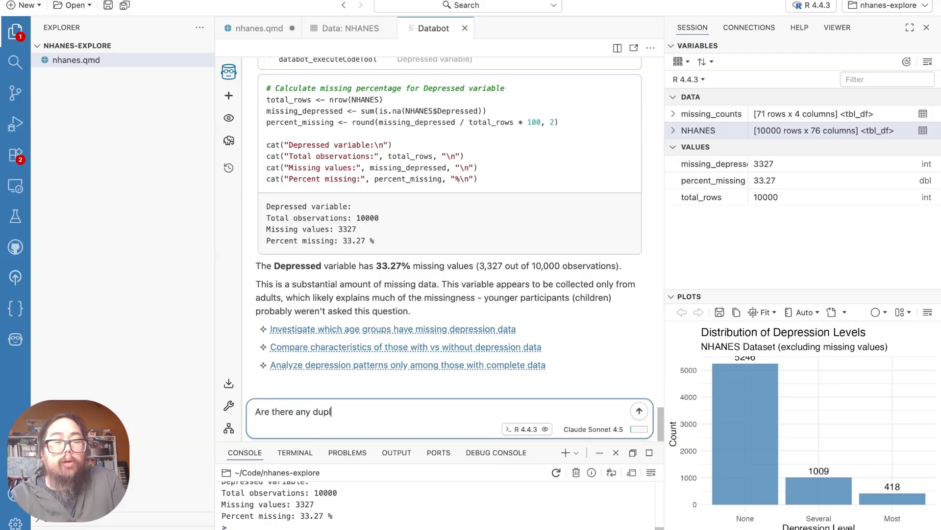
pyautogui.write('icated rows ')
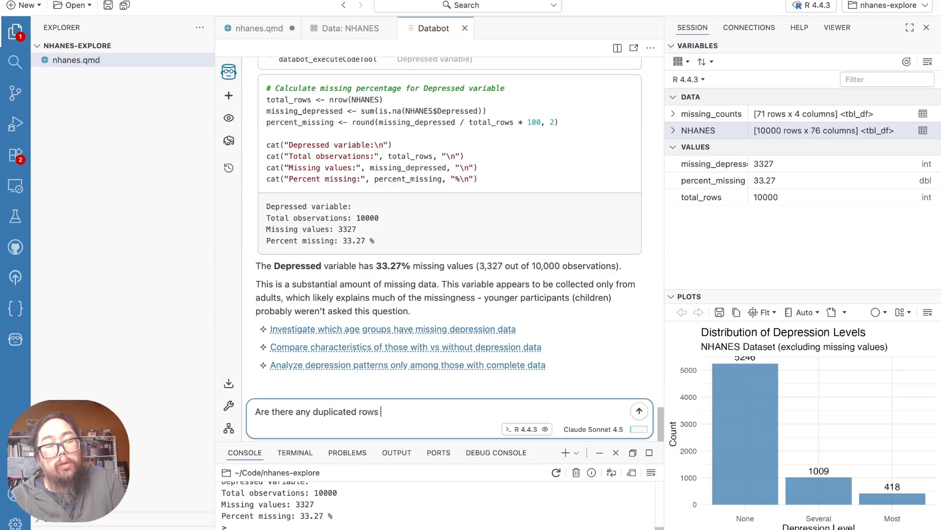
pyautogui.write('in the data?')
pyautogui.press('Return')
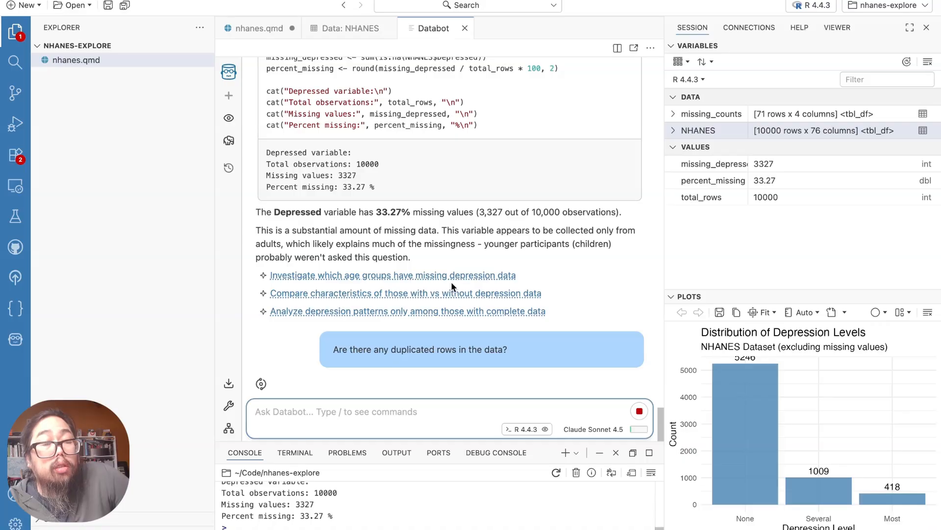
pyautogui.moveTo(437, 337)
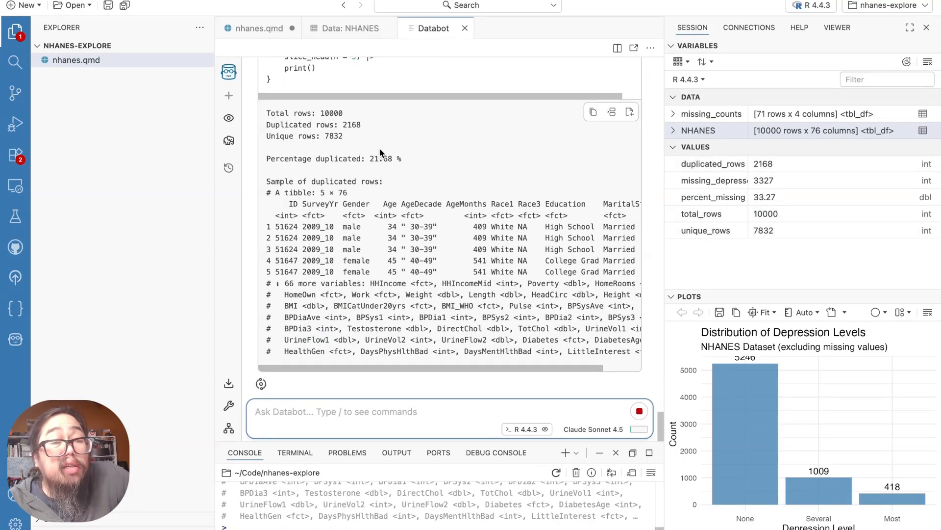
pyautogui.moveTo(369, 158); pyautogui.dragTo(407, 114)
pyautogui.click(429, 89)
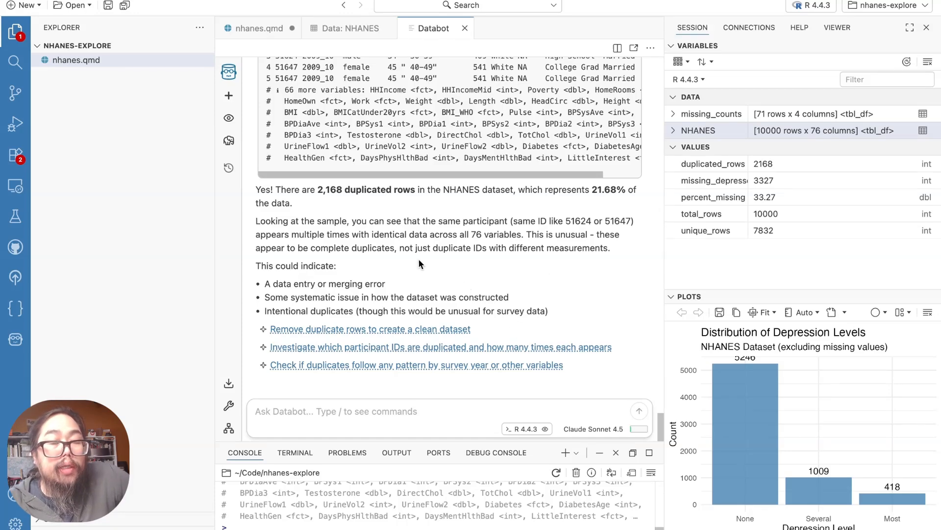
# Copy the code that counts missing values in each column from Databot's answer about missing values in the conversation
pyautogui.click(363, 408)
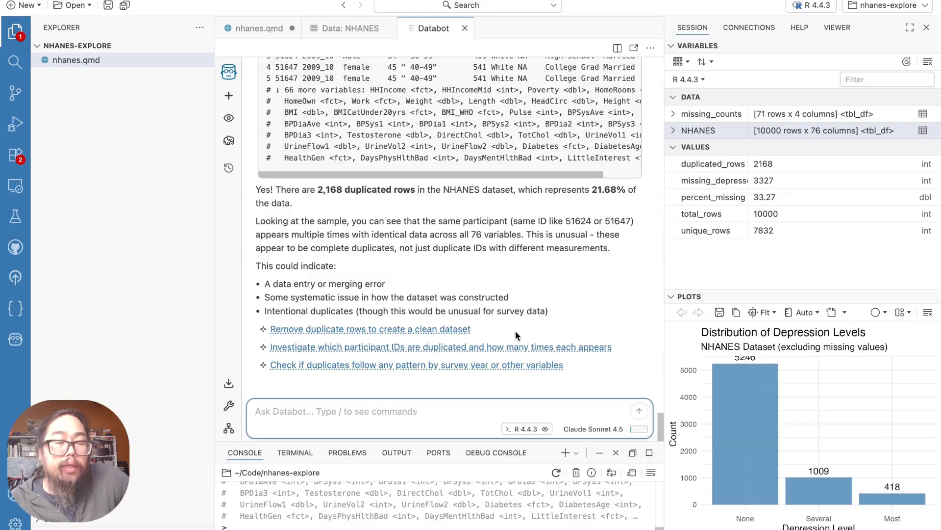
pyautogui.scroll(10, 516, 327)
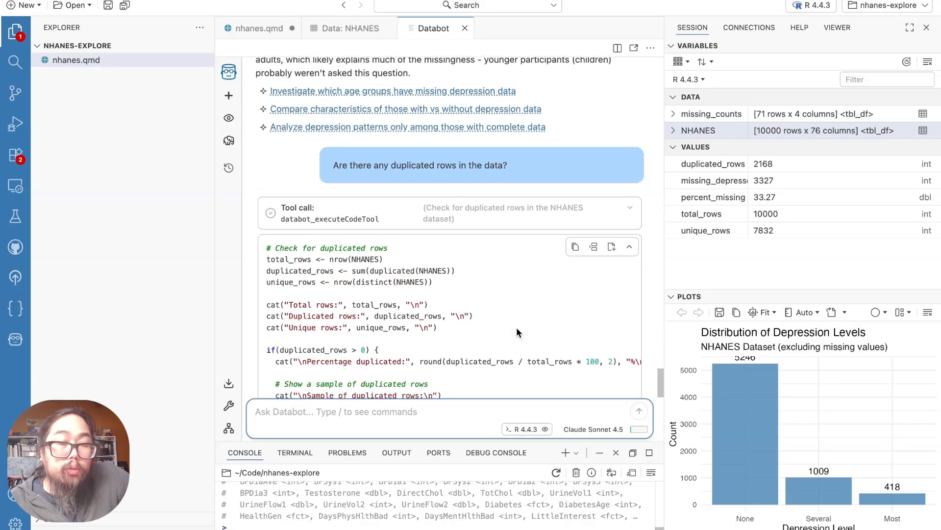
pyautogui.scroll(10, 516, 327)
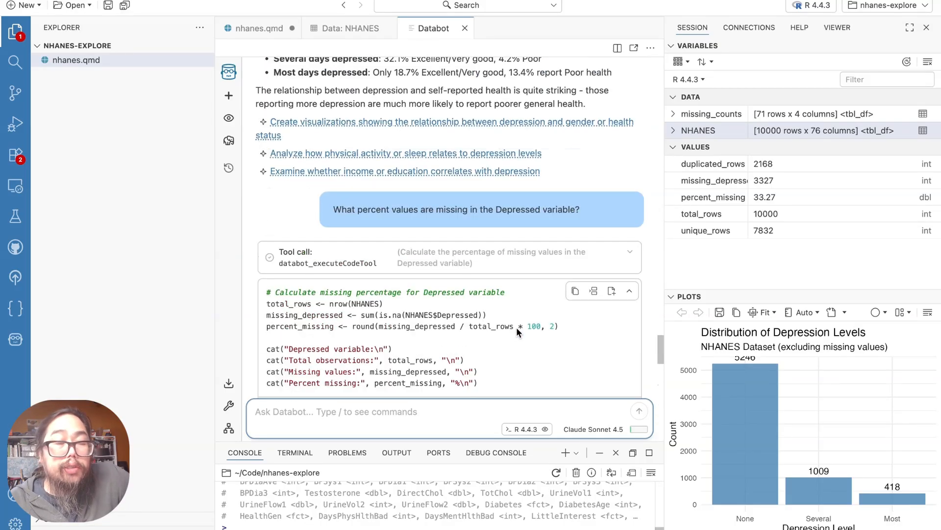
pyautogui.scroll(15, 517, 328)
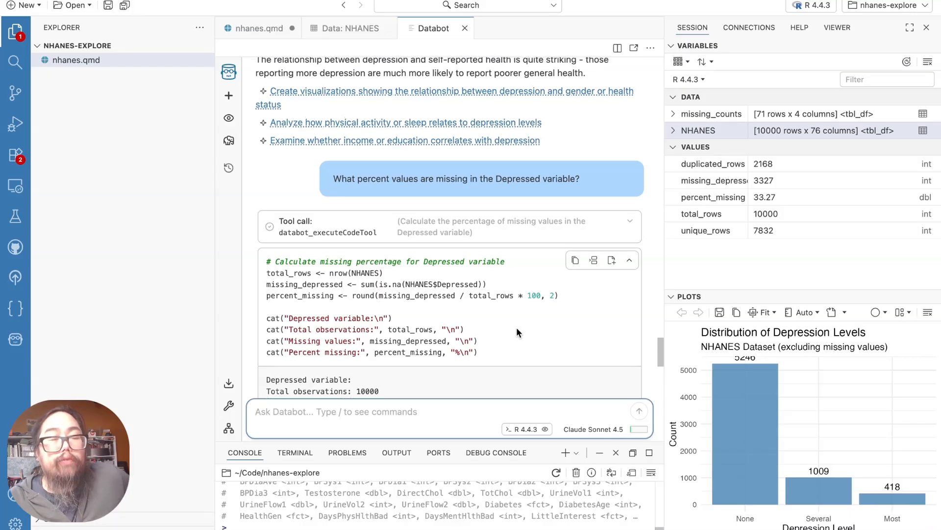
pyautogui.scroll(15, 517, 328)
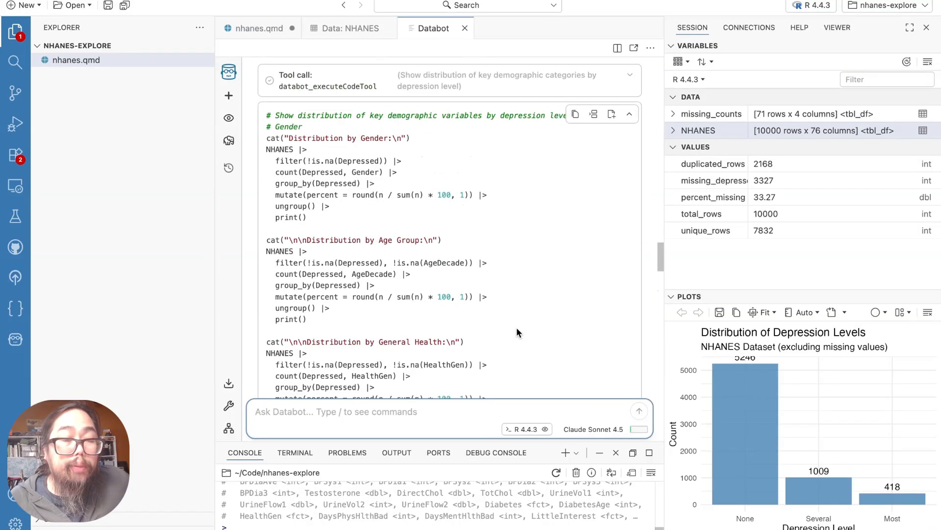
pyautogui.scroll(3, 516, 328)
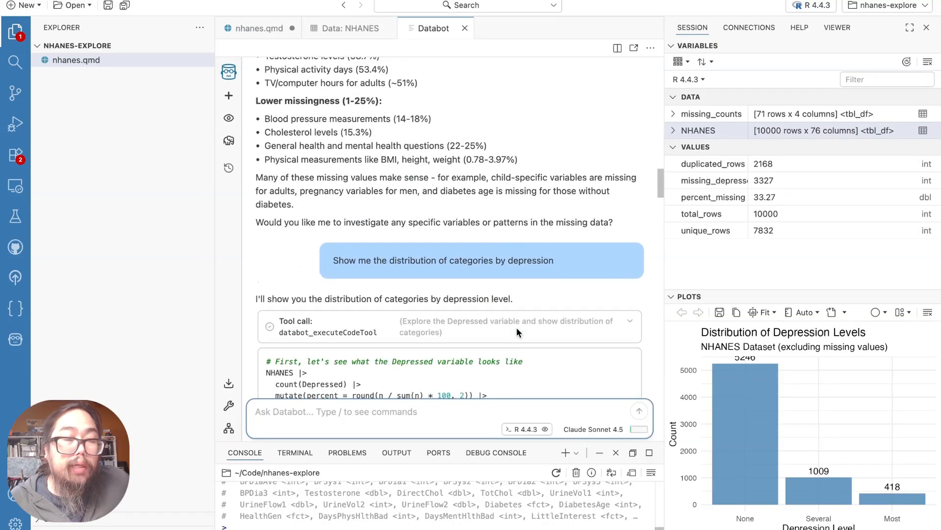
pyautogui.scroll(-3, 517, 328)
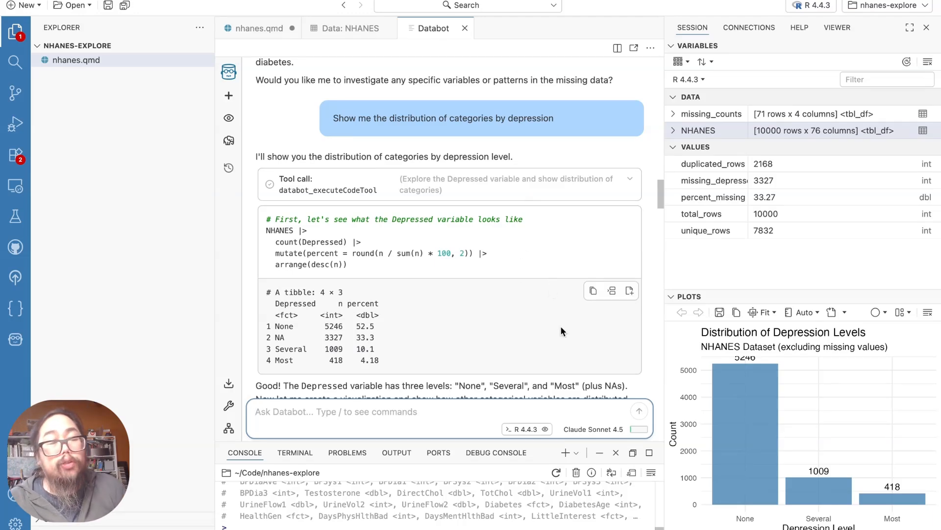
pyautogui.scroll(10, 551, 325)
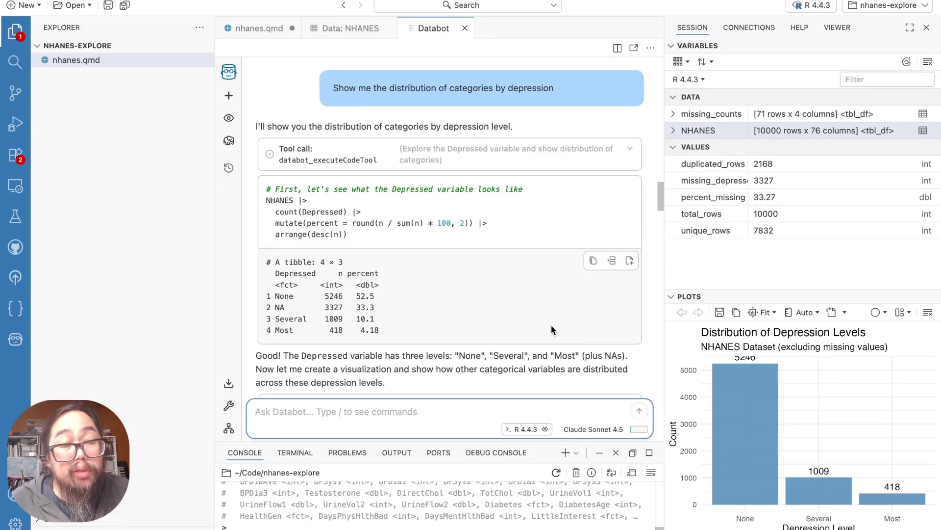
pyautogui.scroll(10, 549, 318)
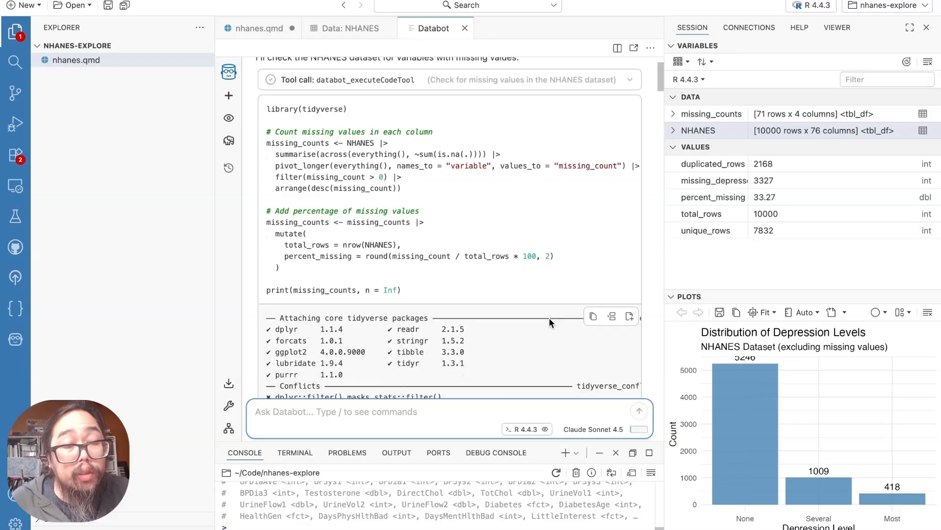
pyautogui.scroll(3, 549, 318)
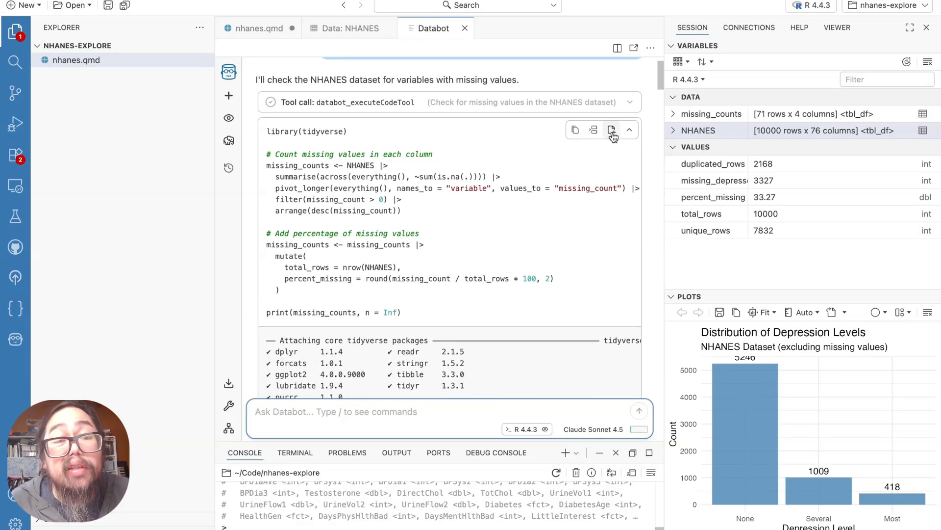
pyautogui.click(575, 129)
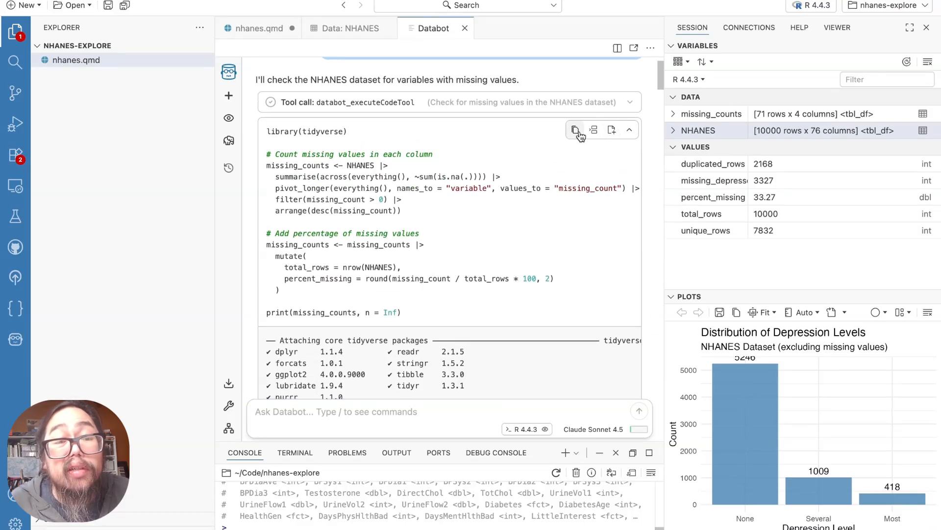
# Return to nhanes.qmd and add an empty R code cell below the cell that loads the NHANES data
pyautogui.click(351, 29)
pyautogui.click(262, 31)
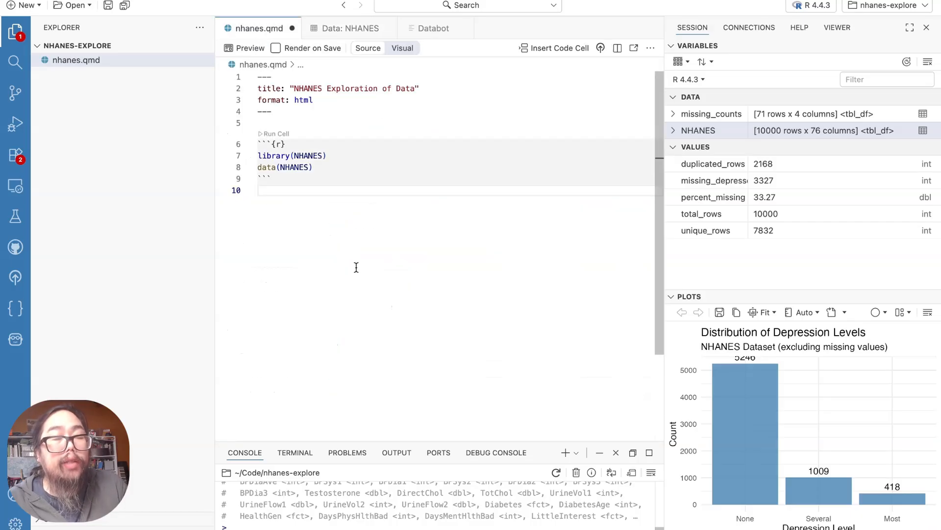
pyautogui.press('Return')
pyautogui.write('``')
pyautogui.write('`{r}')
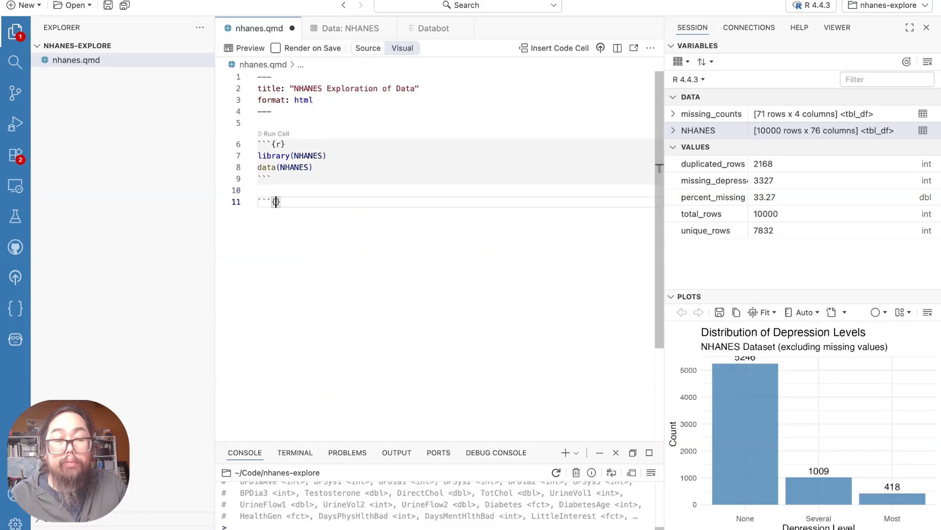
pyautogui.press('Return')
pyautogui.press('Return')
# Add the text line "Assessing missing values in variables." above the empty R code cell, separated by blank lines
pyautogui.press('Return')
pyautogui.write('```')
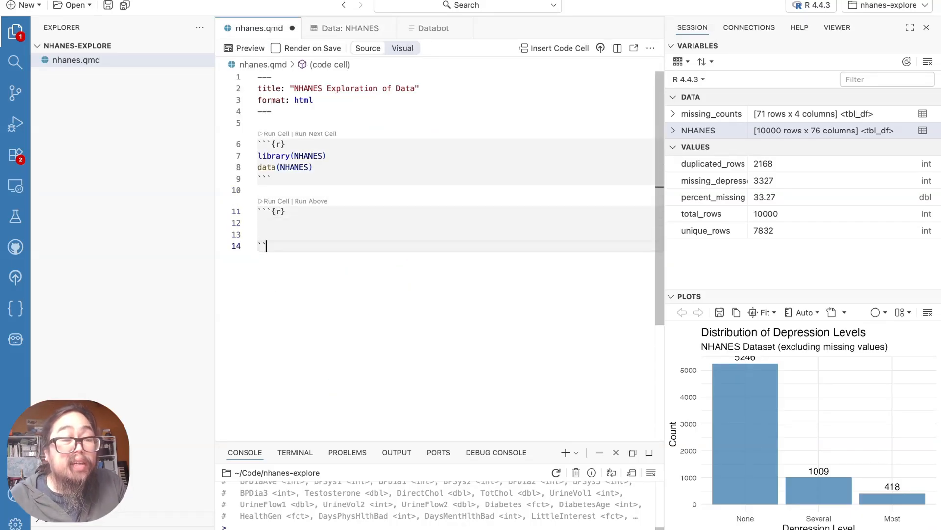
pyautogui.press('Up')
pyautogui.press('Up')
pyautogui.press('Up')
pyautogui.press('Up')
pyautogui.press('Up')
pyautogui.press('Down')
pyautogui.press('Return')
pyautogui.press('Return')
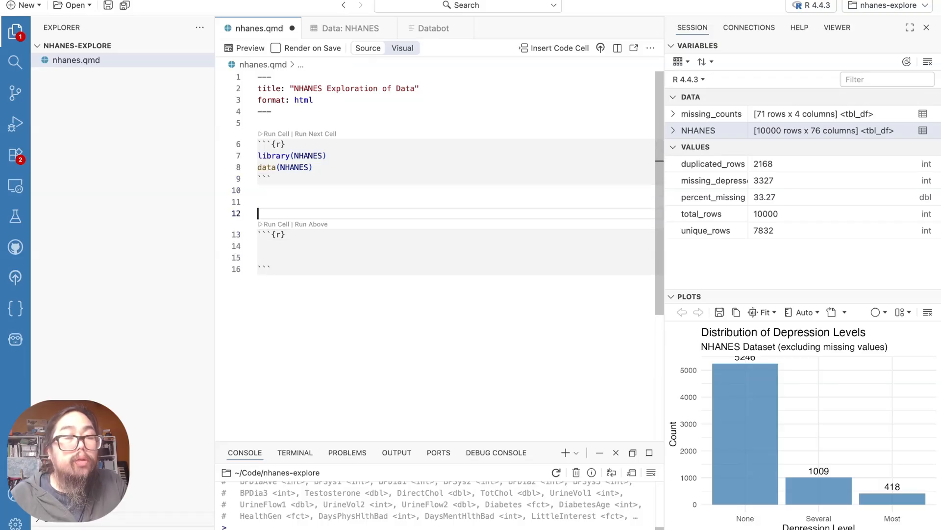
pyautogui.press('Up')
pyautogui.write('Asses')
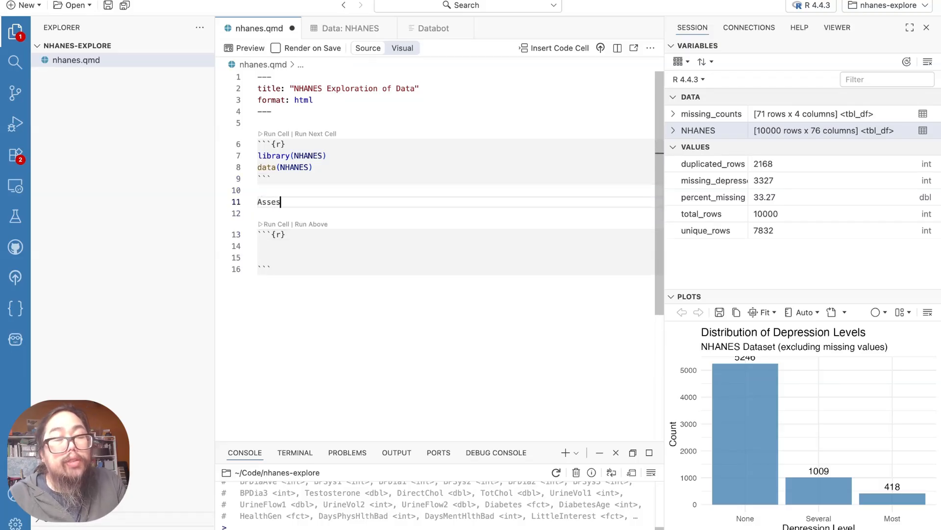
pyautogui.write('sing missing ')
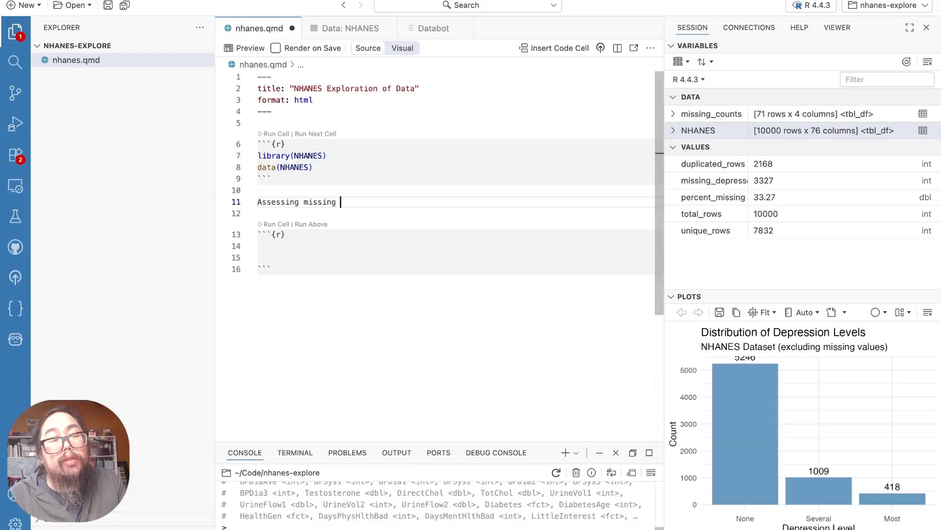
pyautogui.write('values in va')
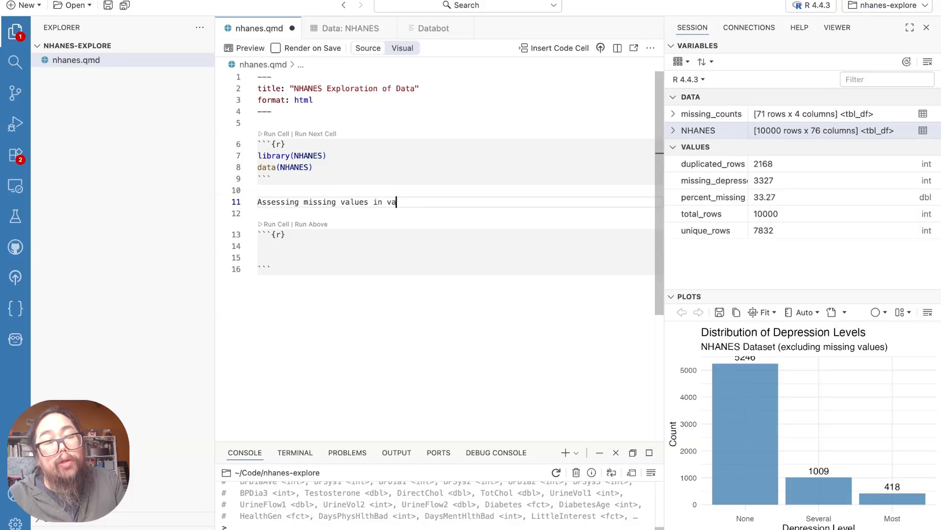
pyautogui.write('riables.')
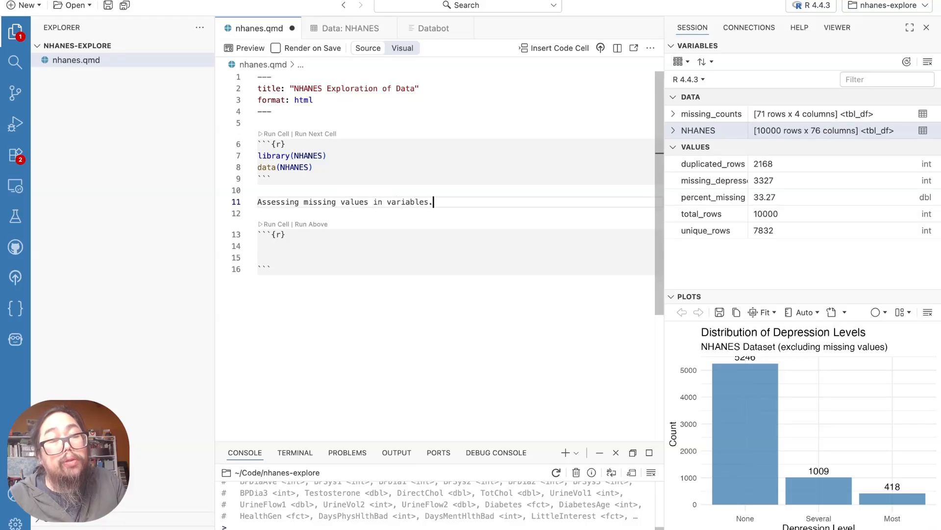
# Paste the copied missing-values code into the empty R cell and remove the blank line before library(tidyverse)
pyautogui.click(336, 240)
pyautogui.click(328, 255)
pyautogui.press('super+v')
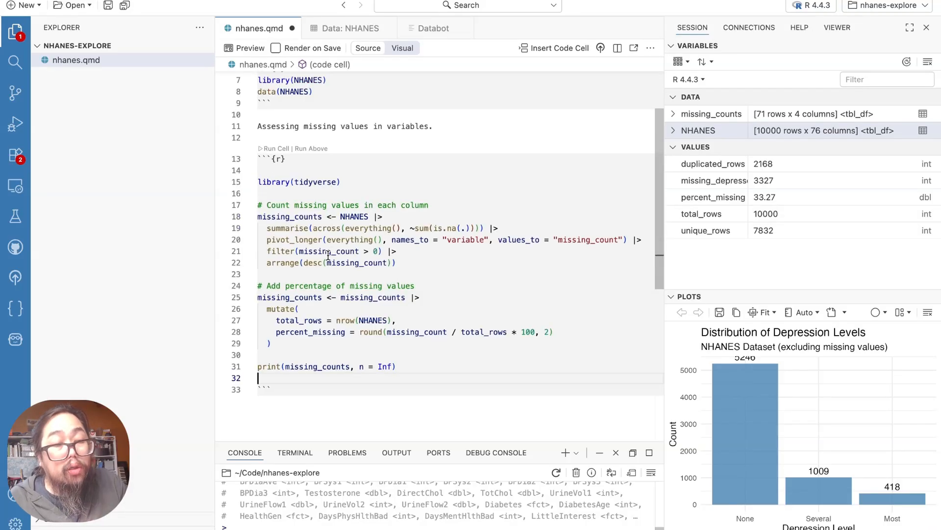
pyautogui.click(329, 171)
pyautogui.press('BackSpace')
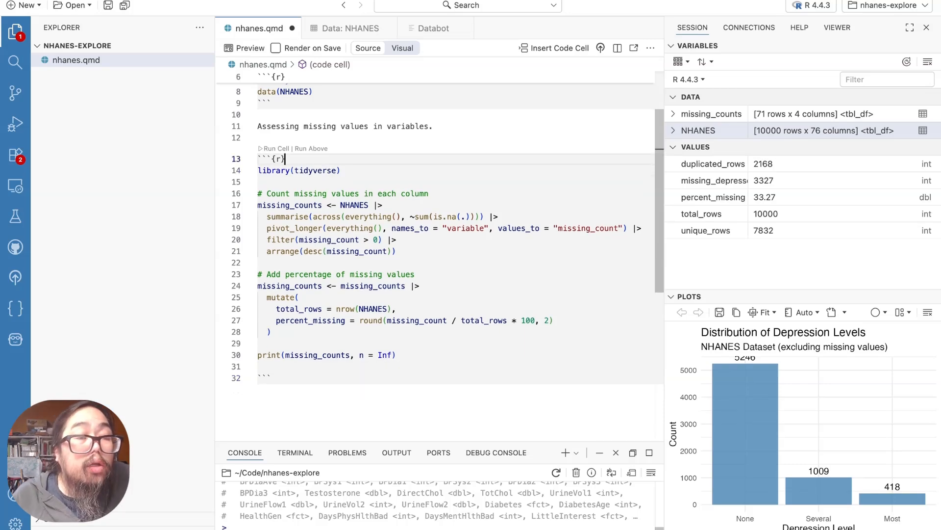
# Add two blank lines below the missing-values code cell at the end of nhanes.qmd
pyautogui.click(334, 409)
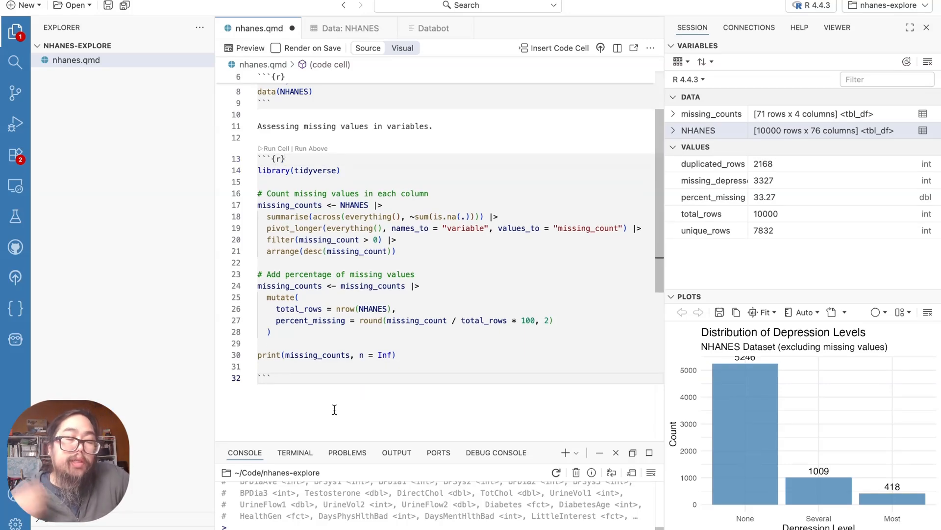
pyautogui.press('Return')
pyautogui.press('Return')
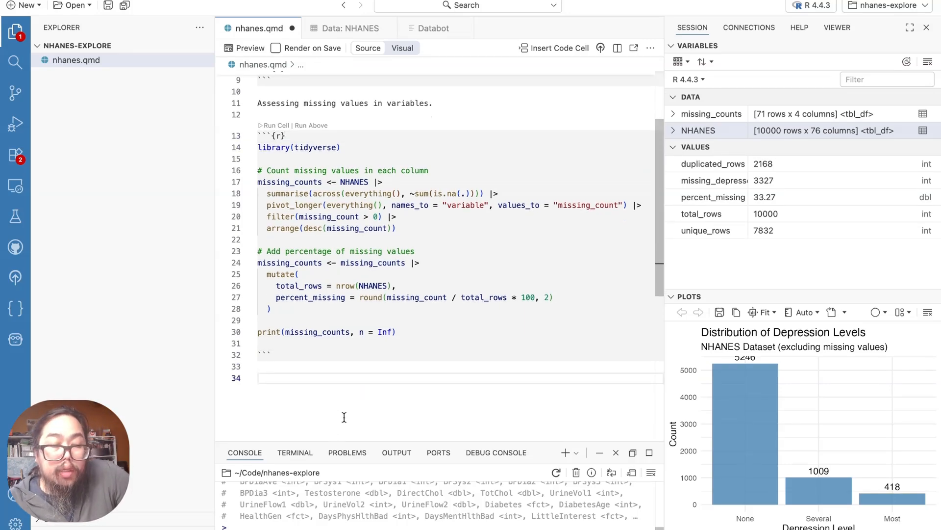